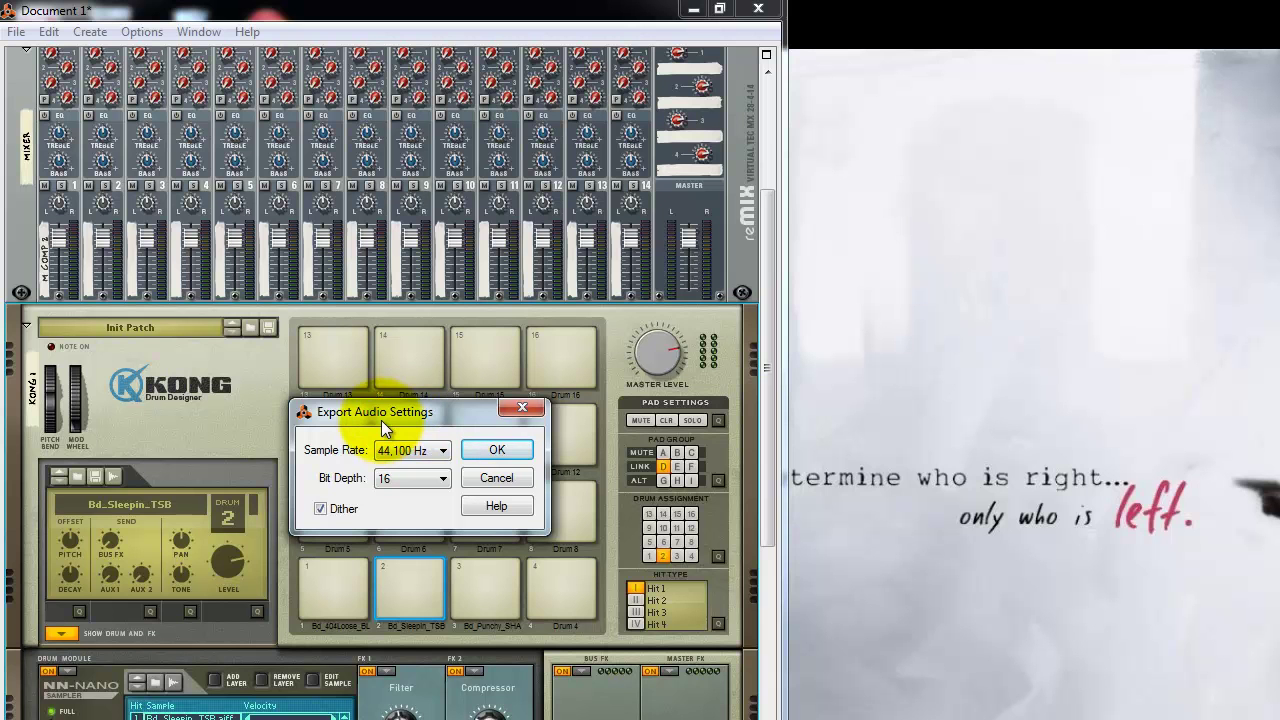
Step: Set the audio export to a 44,100 Hz sample rate and 24-bit depth, and accept the settings
click(359, 403)
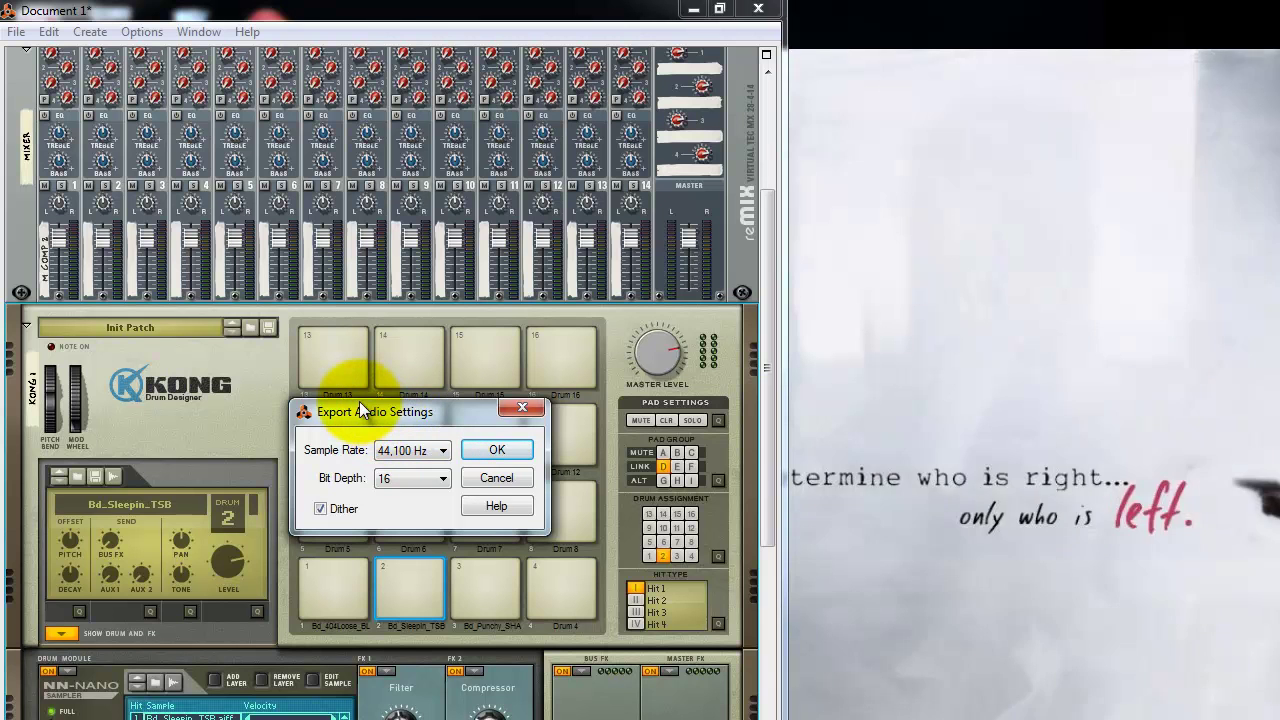
click(402, 476)
click(402, 476)
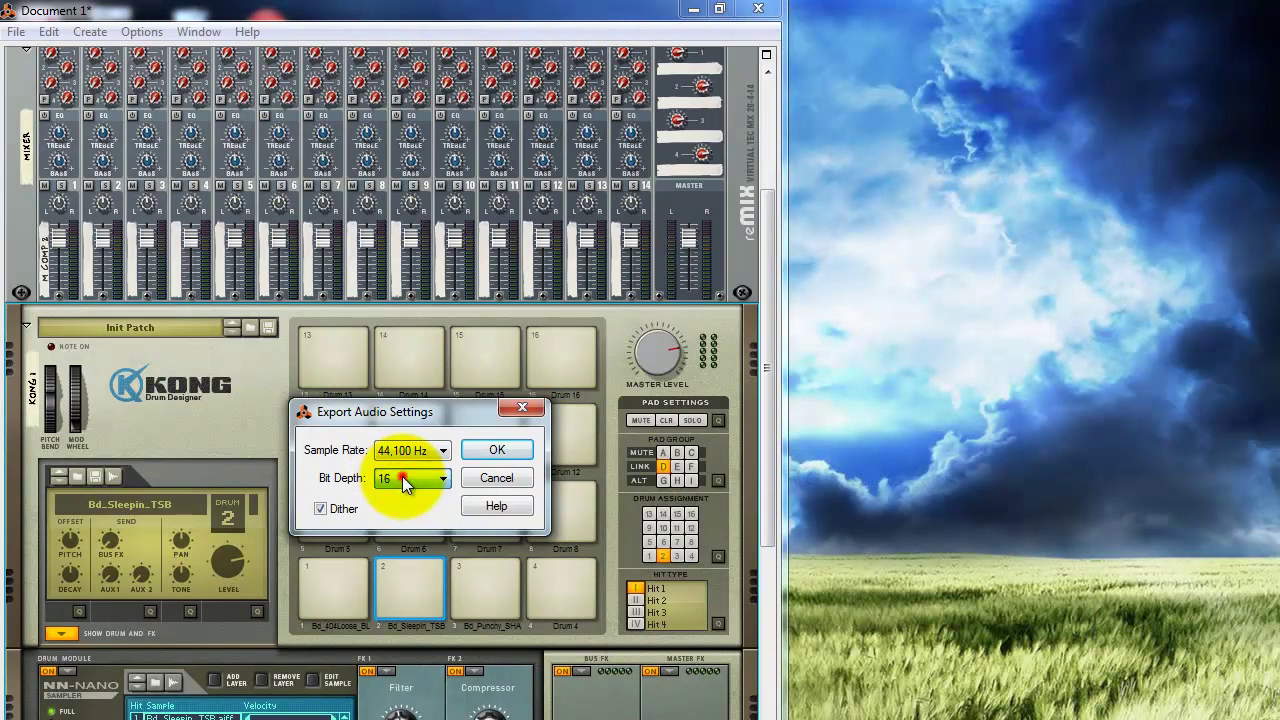
click(393, 449)
click(393, 449)
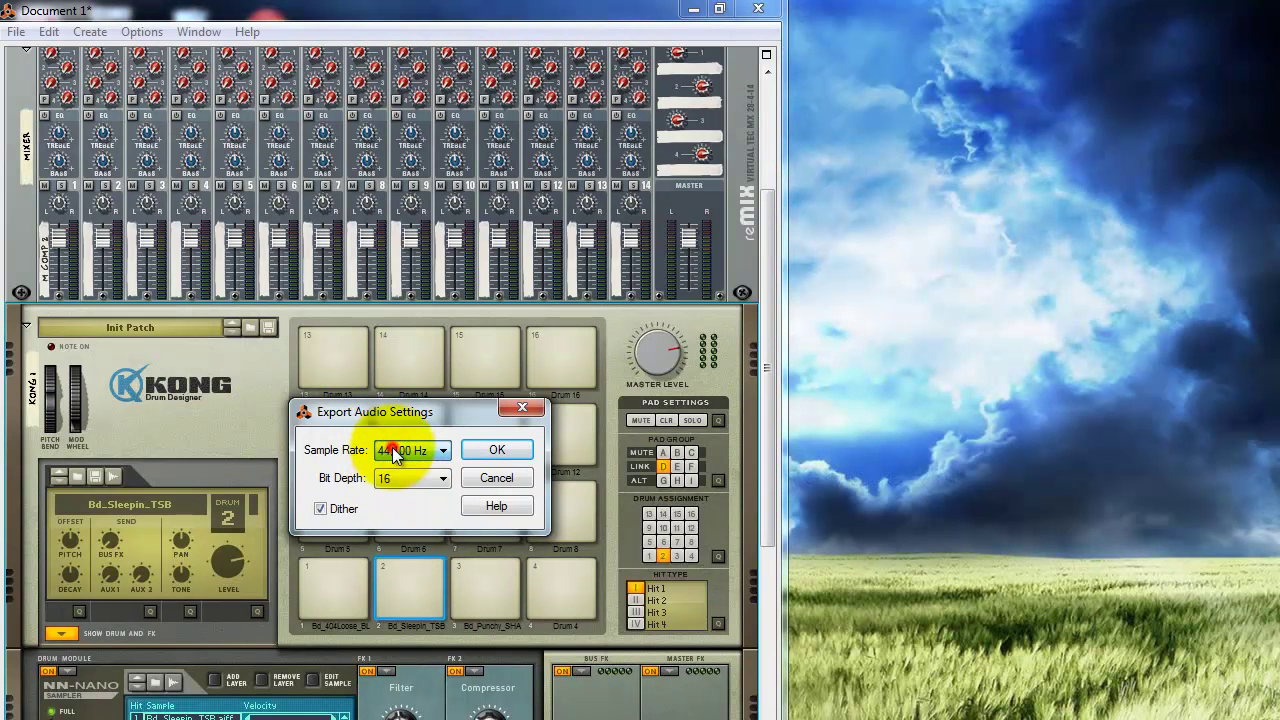
click(397, 479)
click(407, 505)
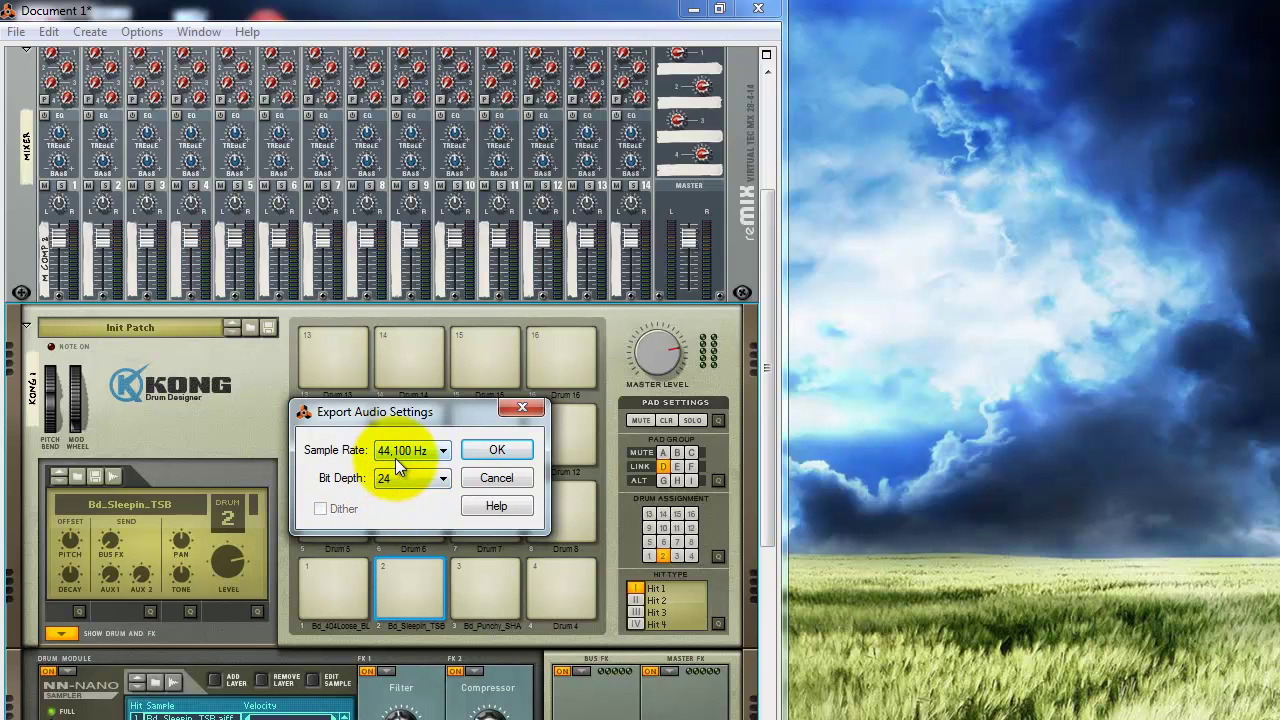
click(396, 458)
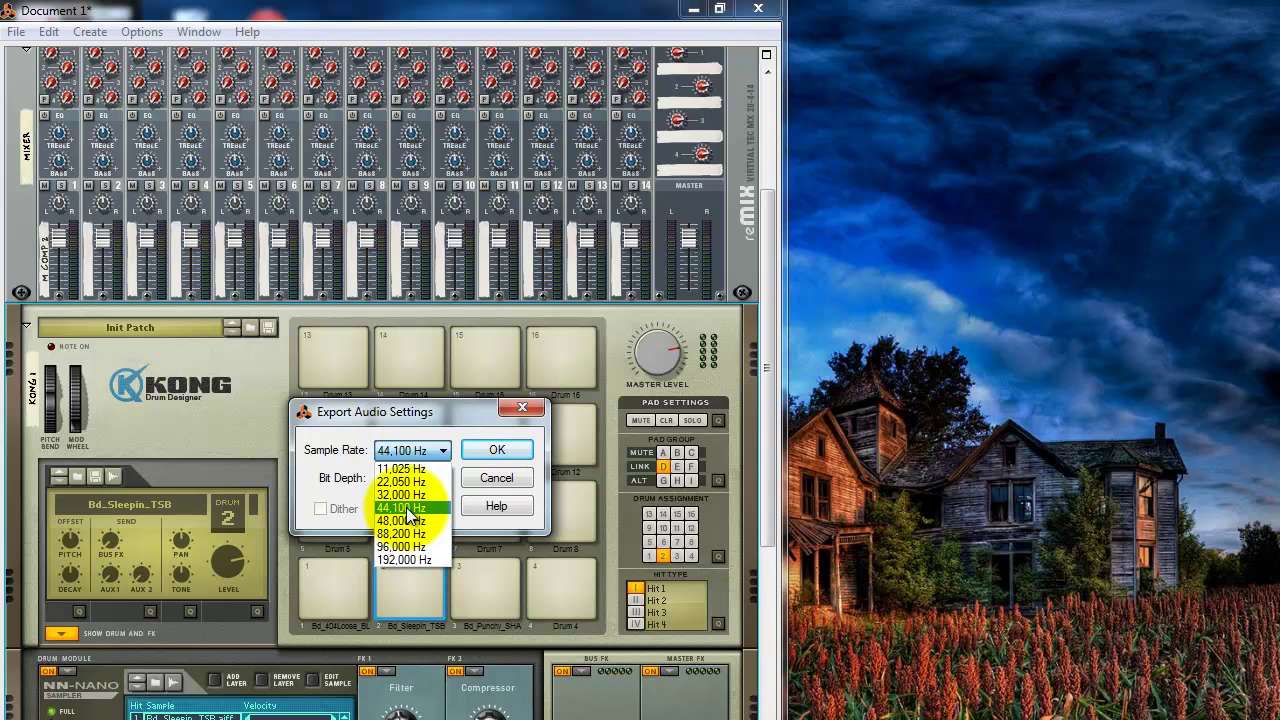
click(407, 510)
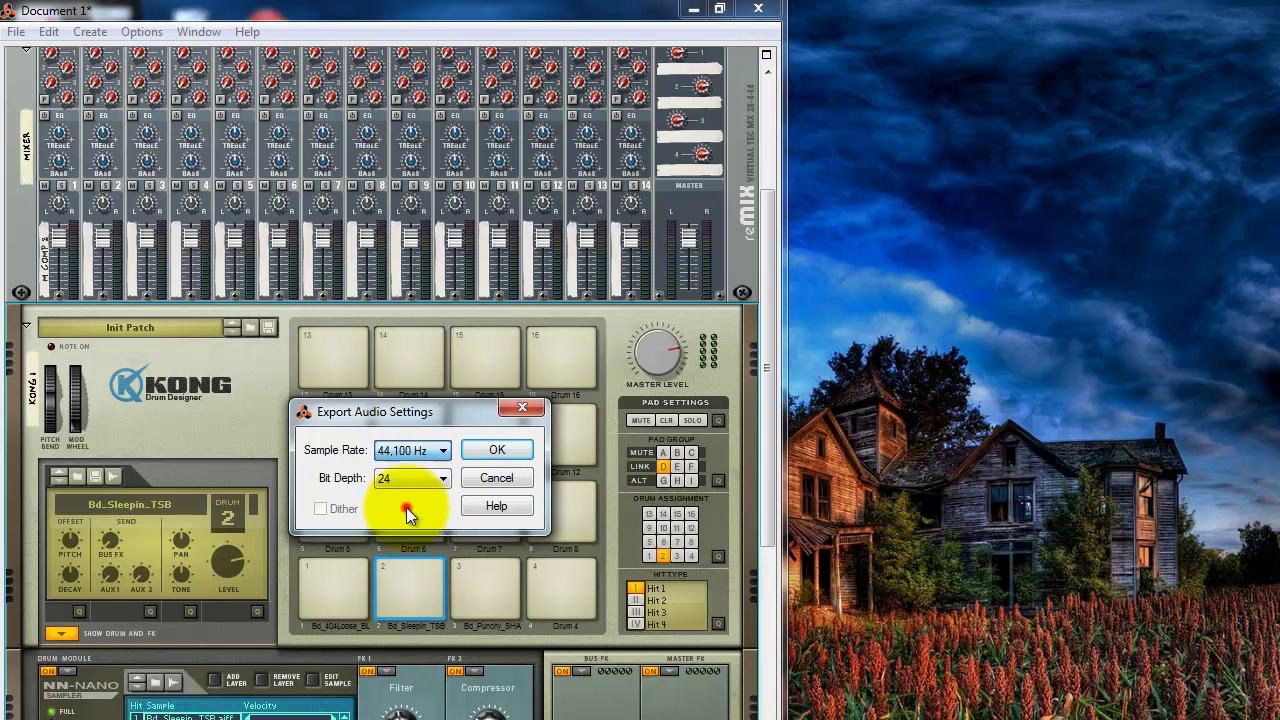
click(473, 447)
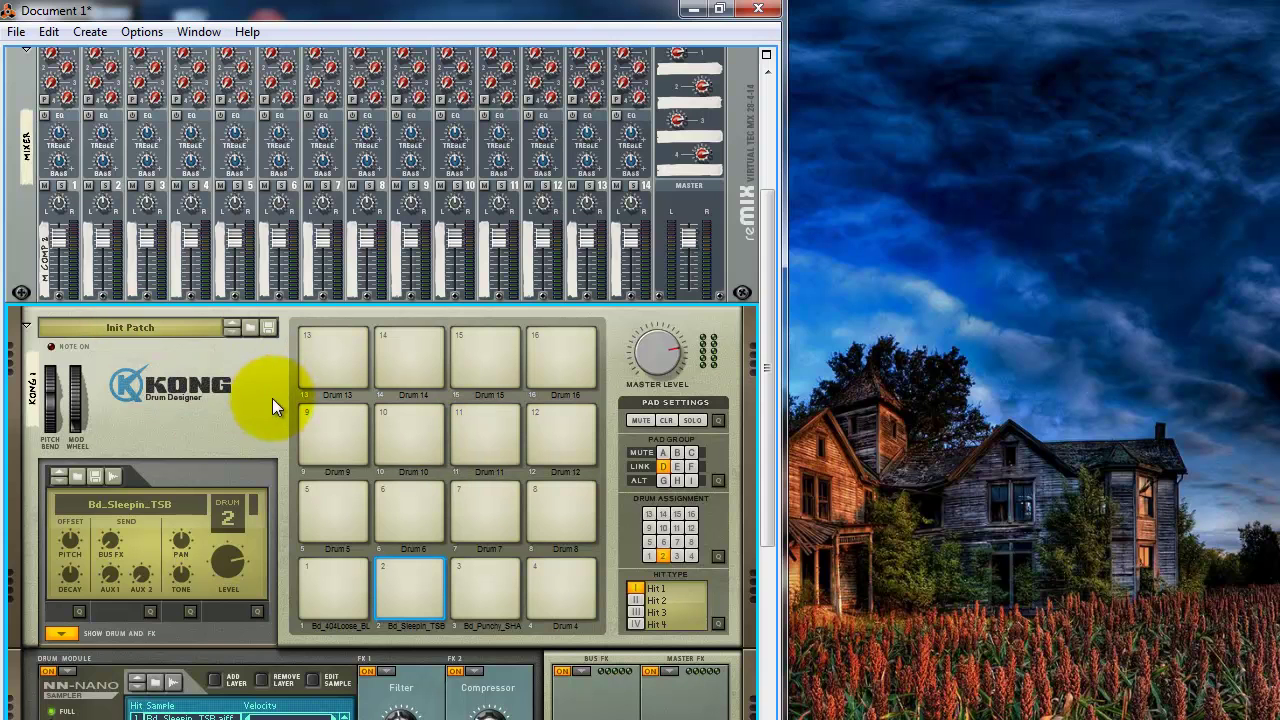
Step: Switch to Audacity and enlarge its empty project window to nearly fill the screen
drag(775, 343, 769, 468)
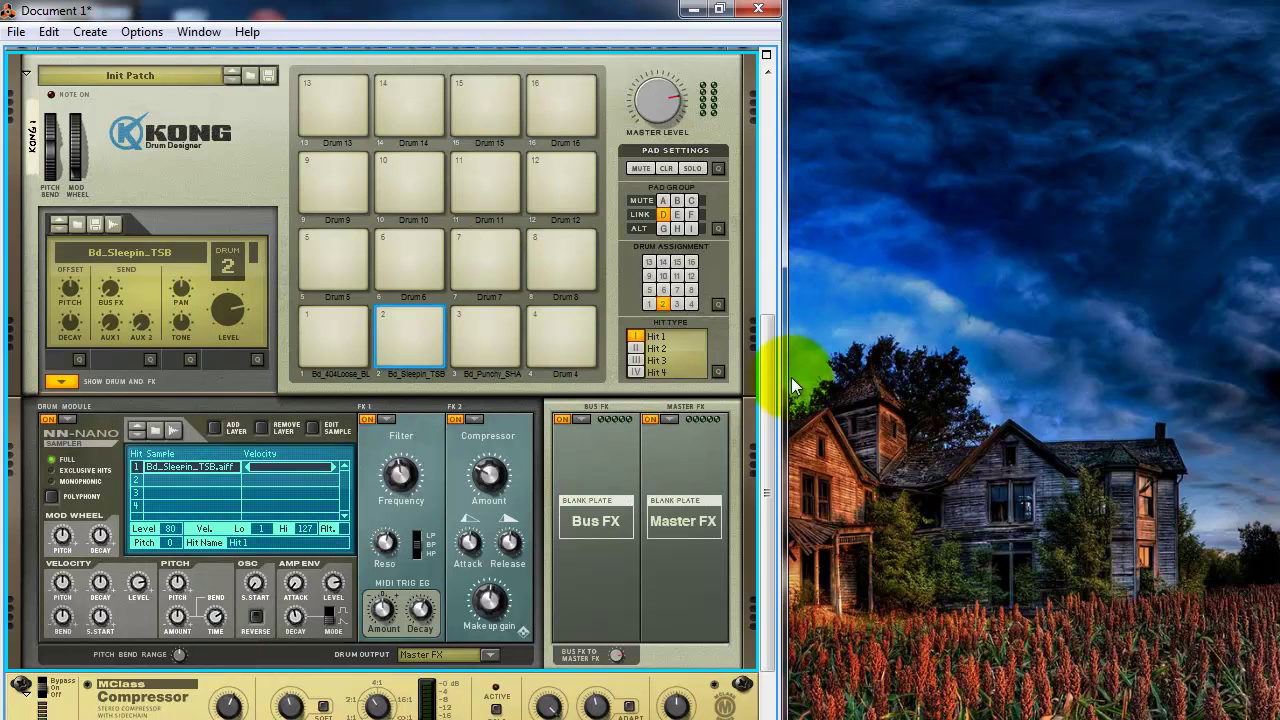
drag(774, 387, 768, 400)
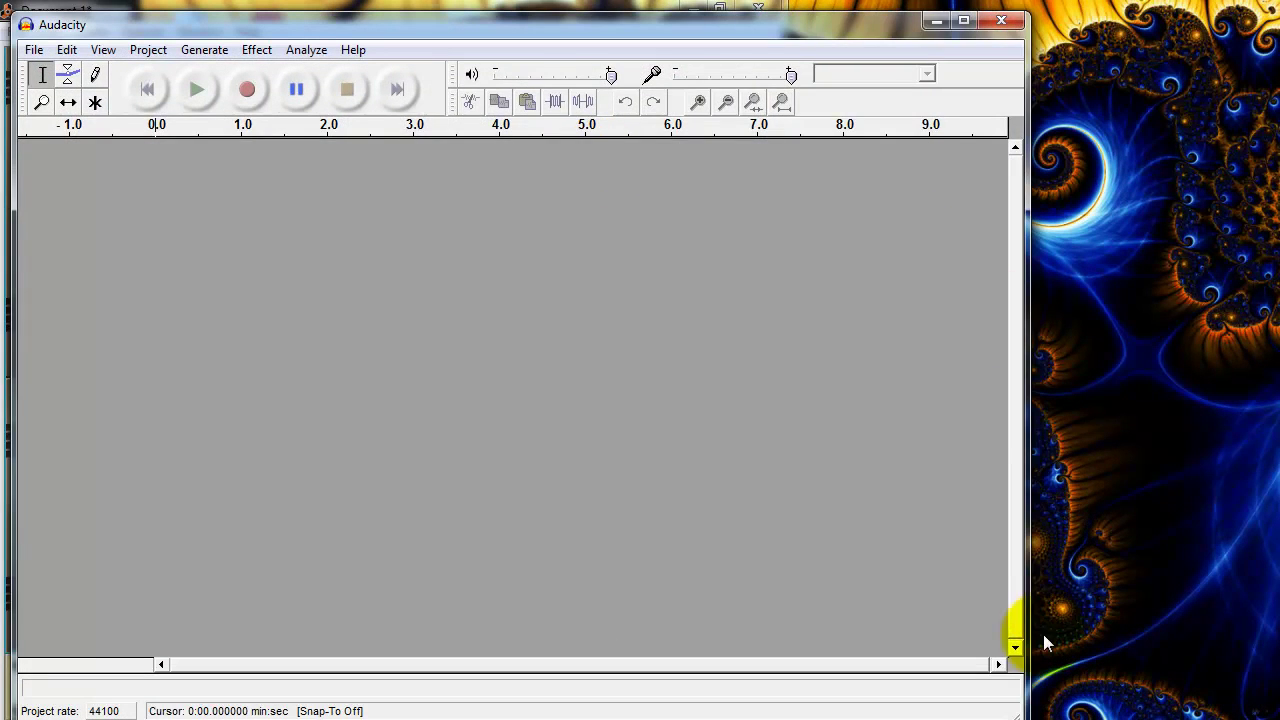
drag(1027, 636, 768, 570)
drag(860, 570, 1112, 560)
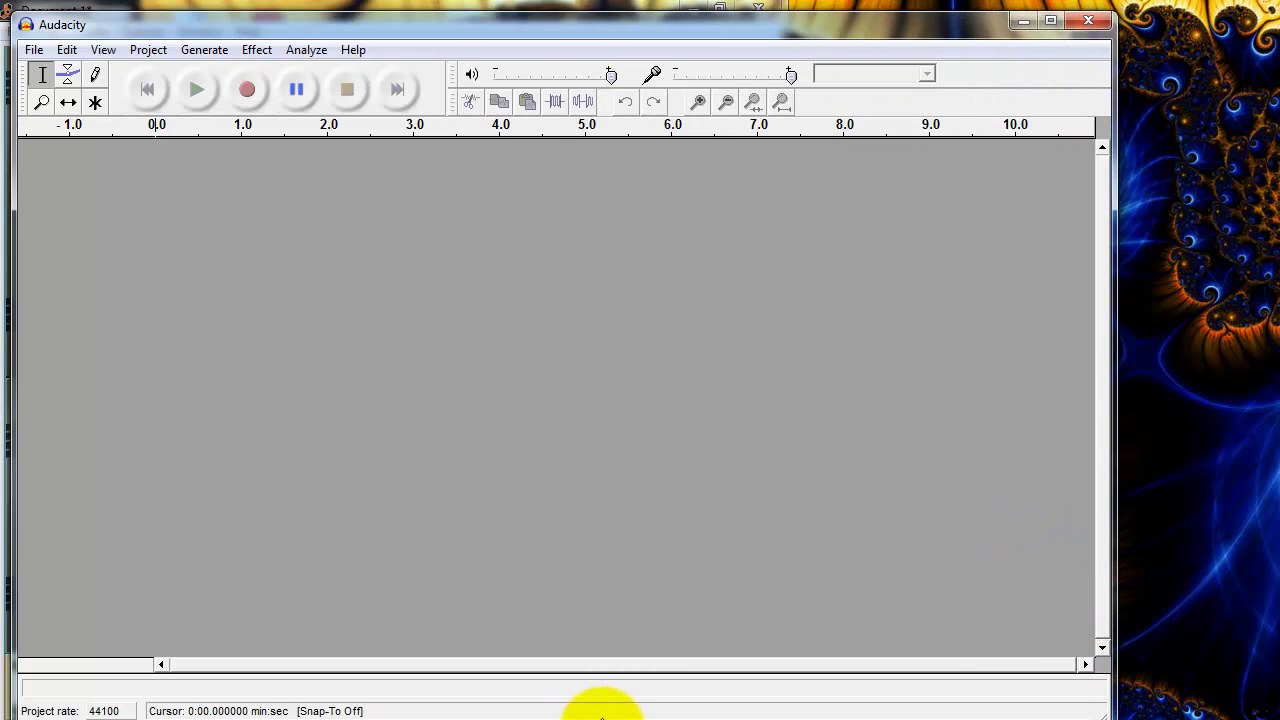
drag(600, 714, 600, 704)
mouse_move(500, 23)
mouse_down()
mouse_move(8, 8)
mouse_move(407, 115)
mouse_move(507, 26)
mouse_move(489, 27)
mouse_up()
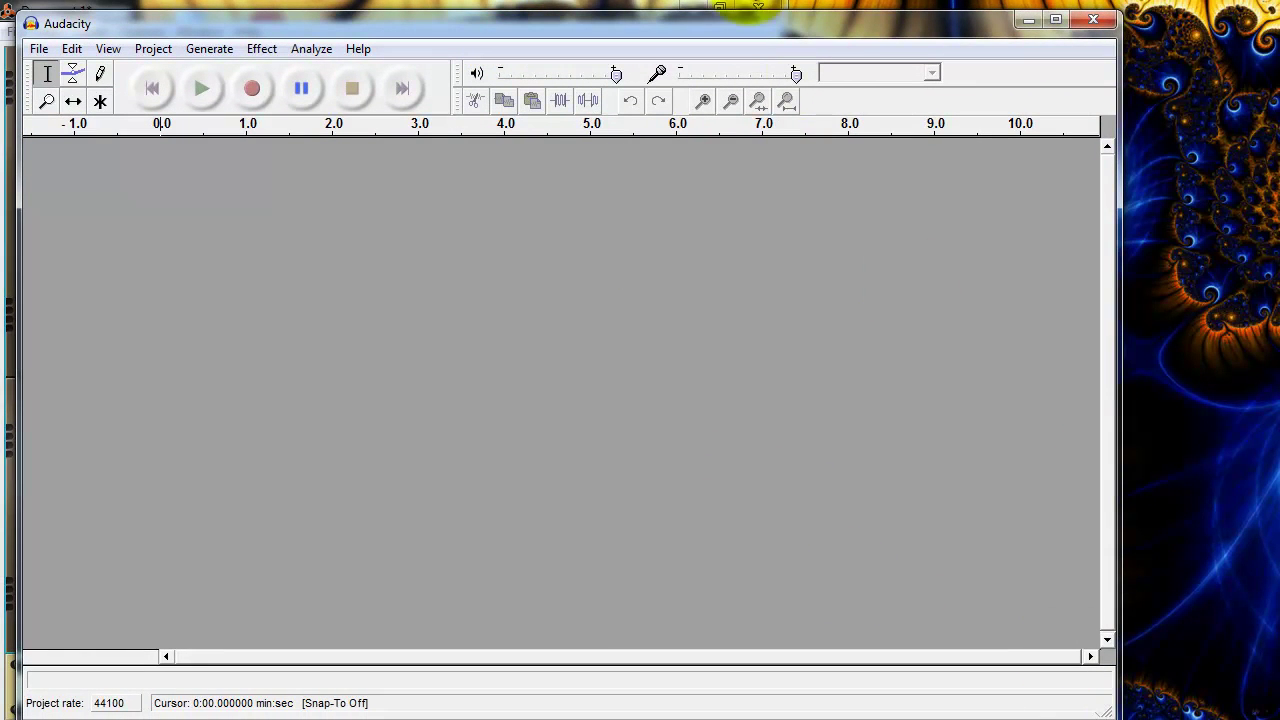
drag(737, 29, 735, 21)
drag(1117, 712, 1262, 712)
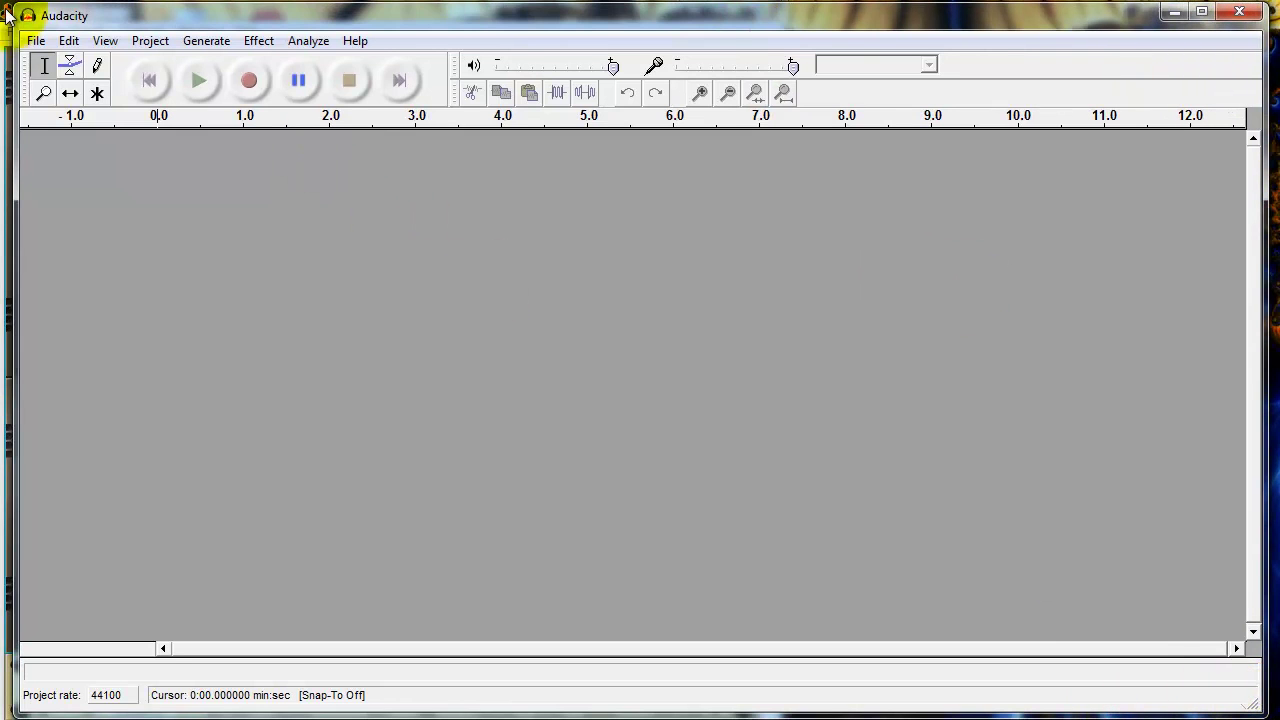
Step: Start importing an audio file into the empty project
click(35, 41)
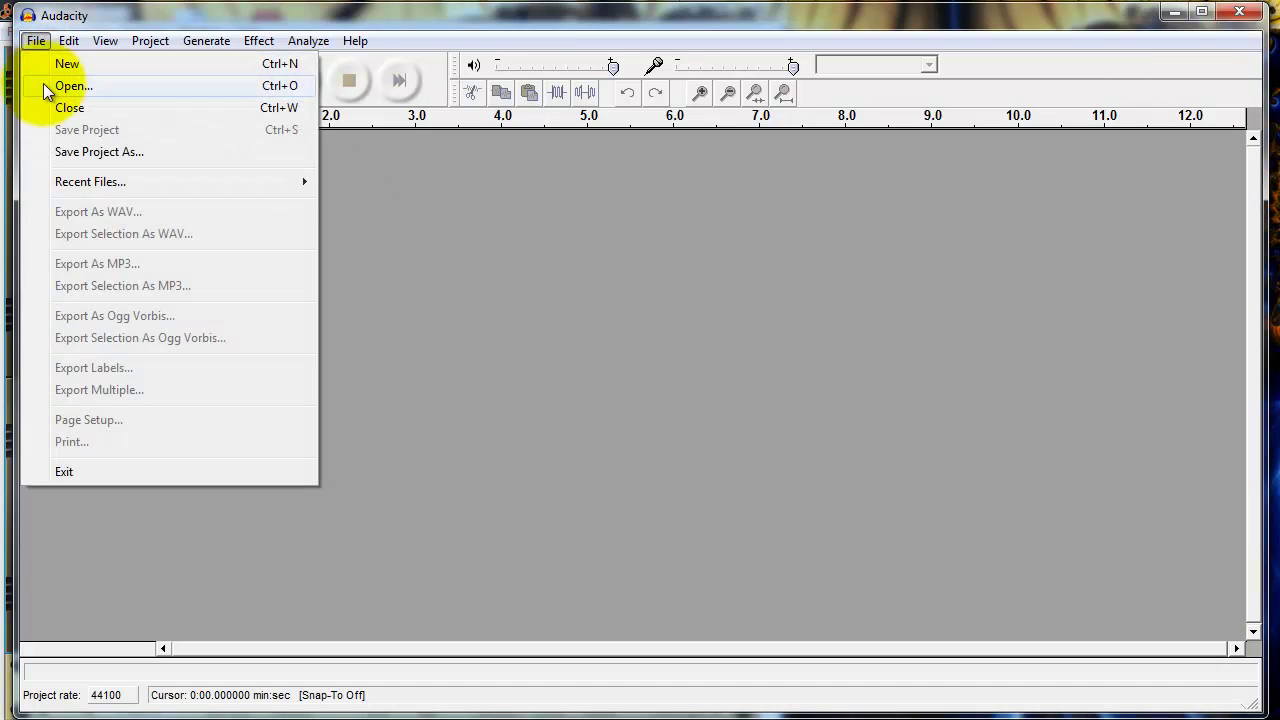
mouse_move(110, 41)
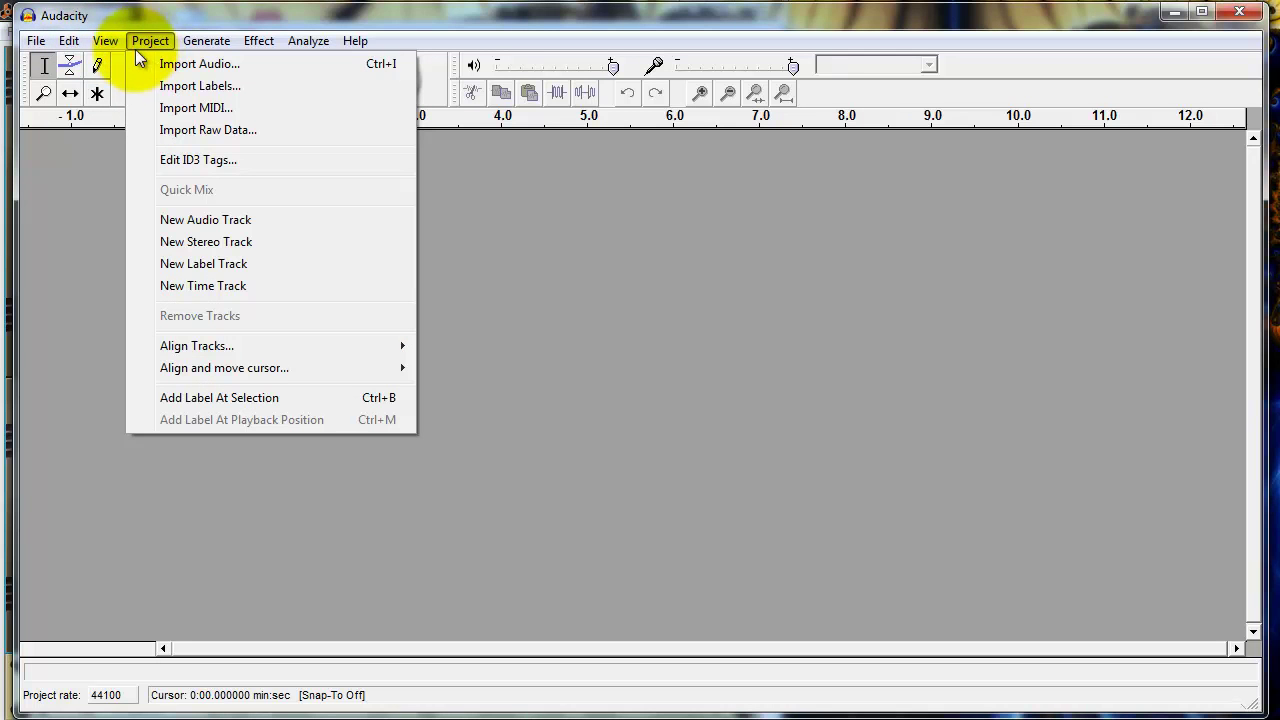
click(168, 66)
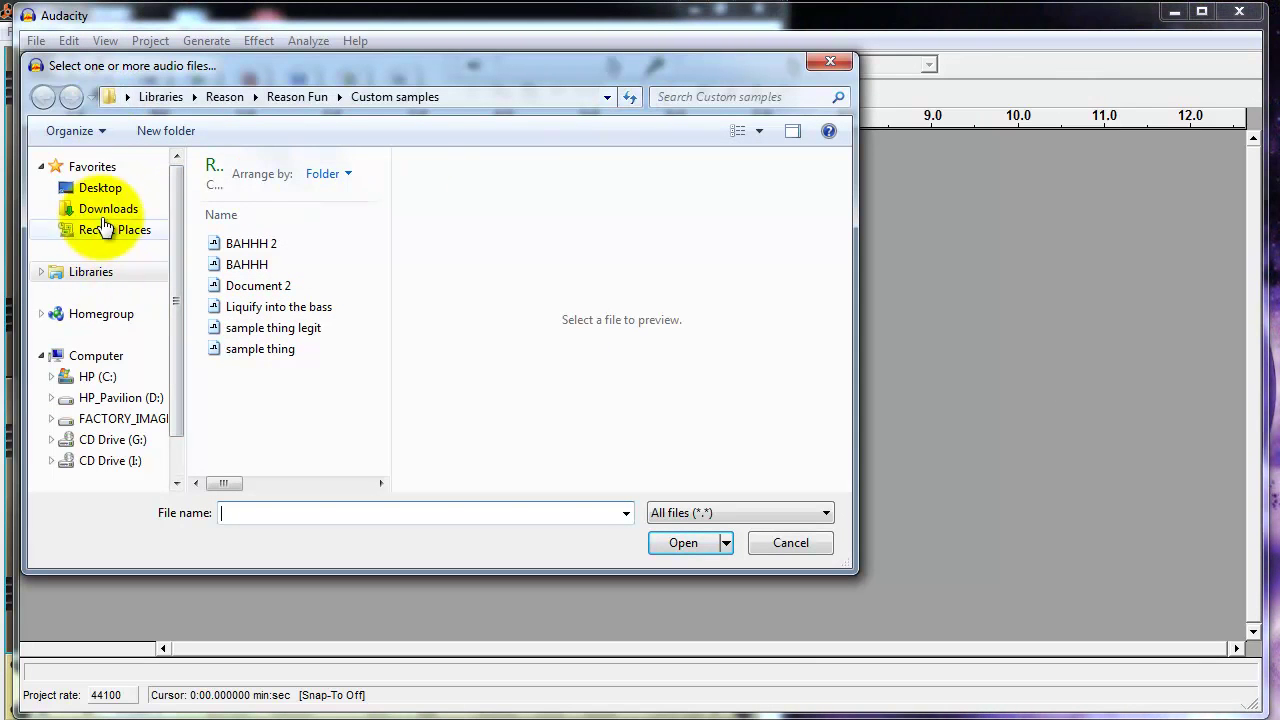
click(86, 272)
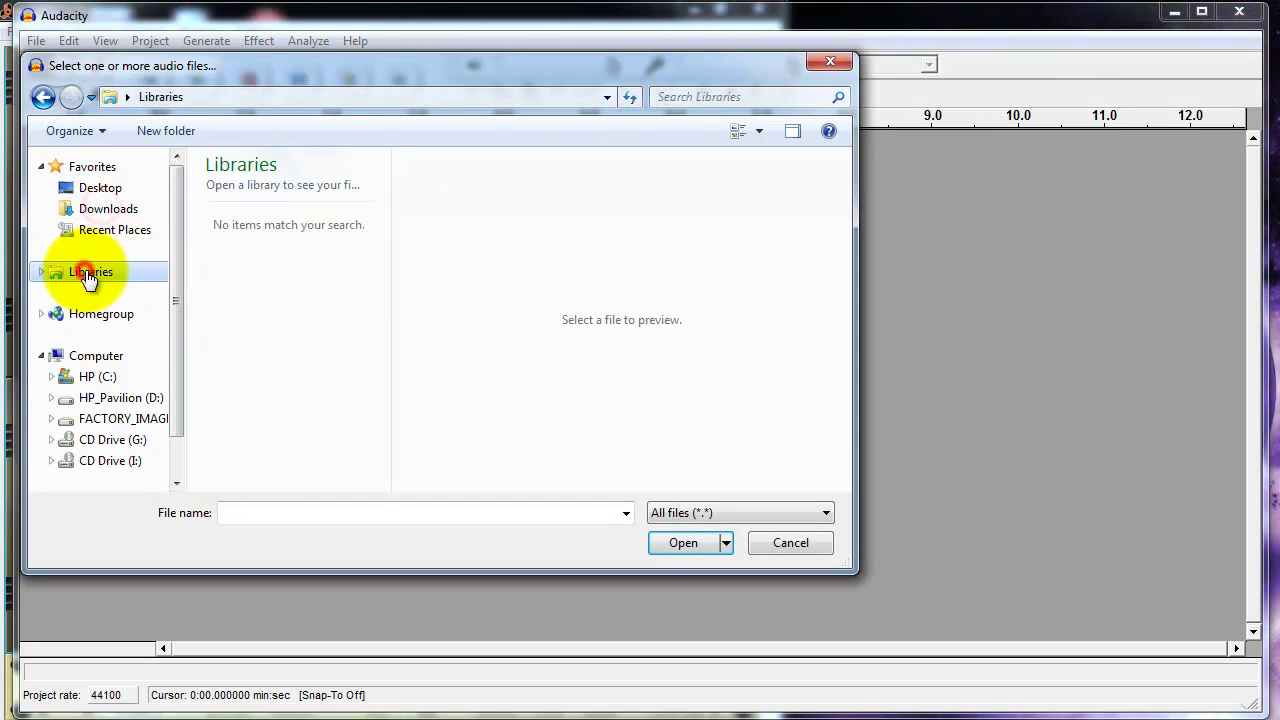
click(70, 358)
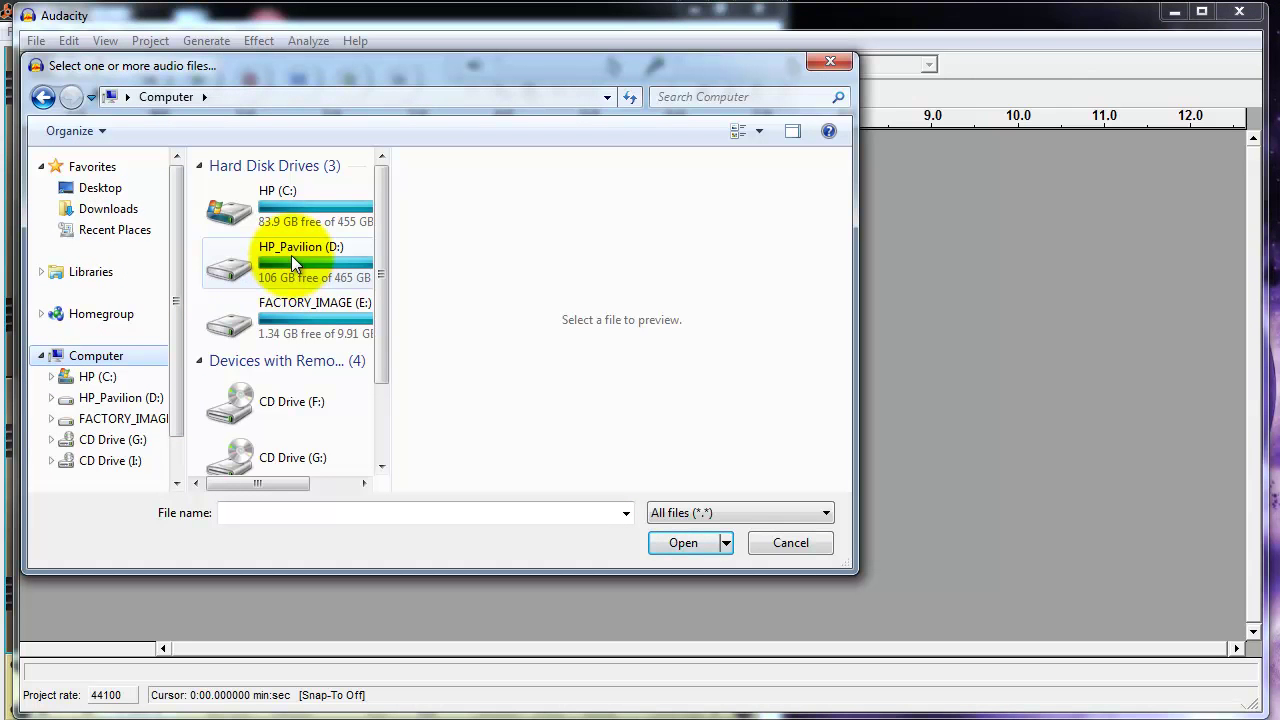
click(257, 209)
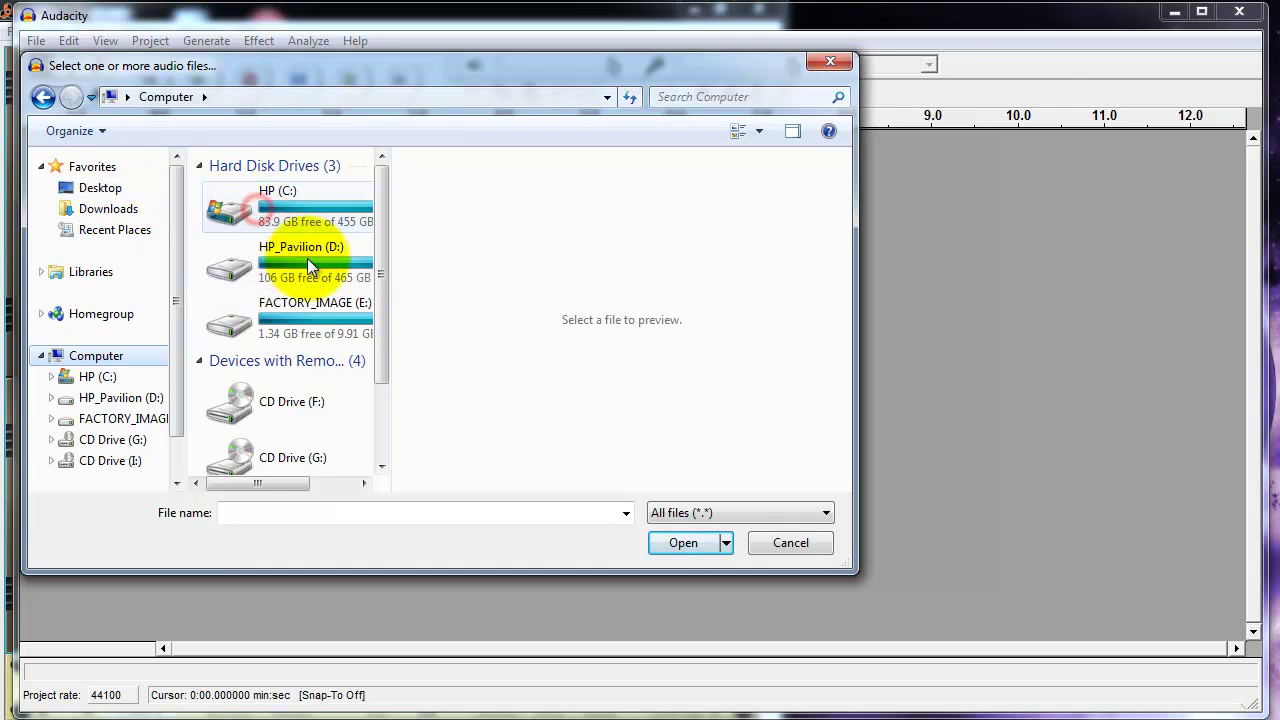
double_click(307, 258)
click(42, 97)
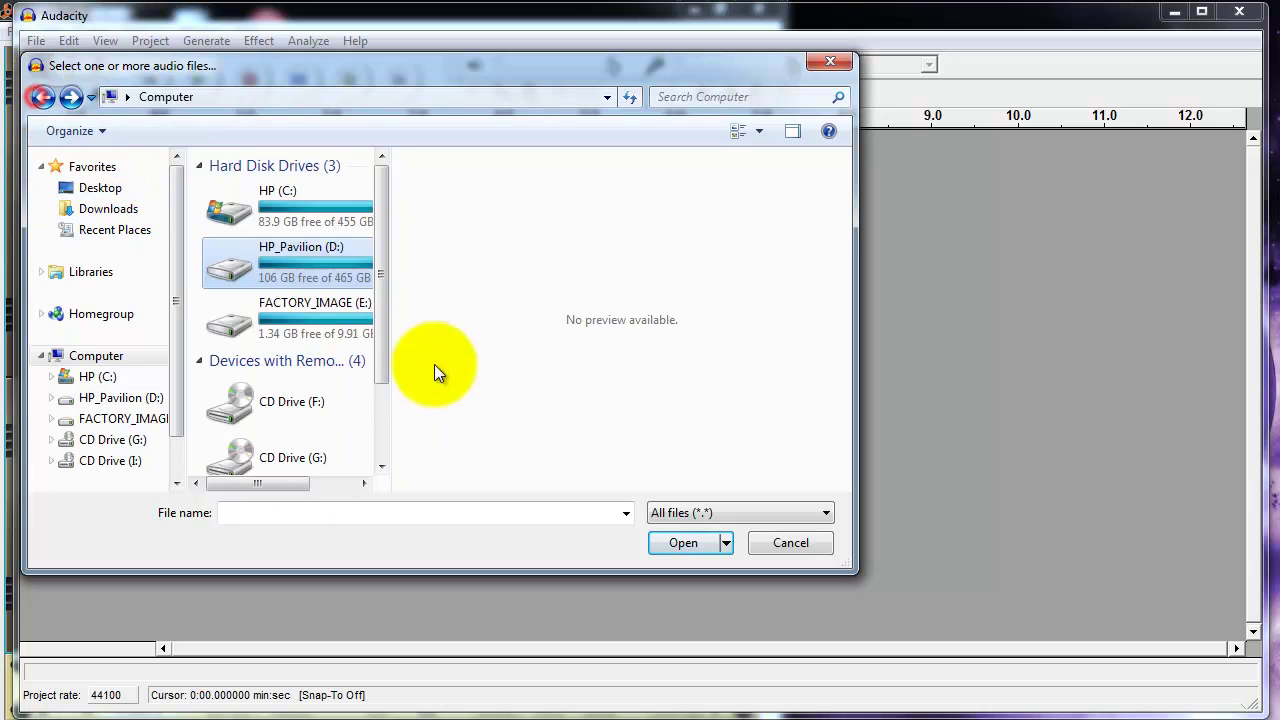
double_click(329, 219)
scroll(305, 374, down, 2)
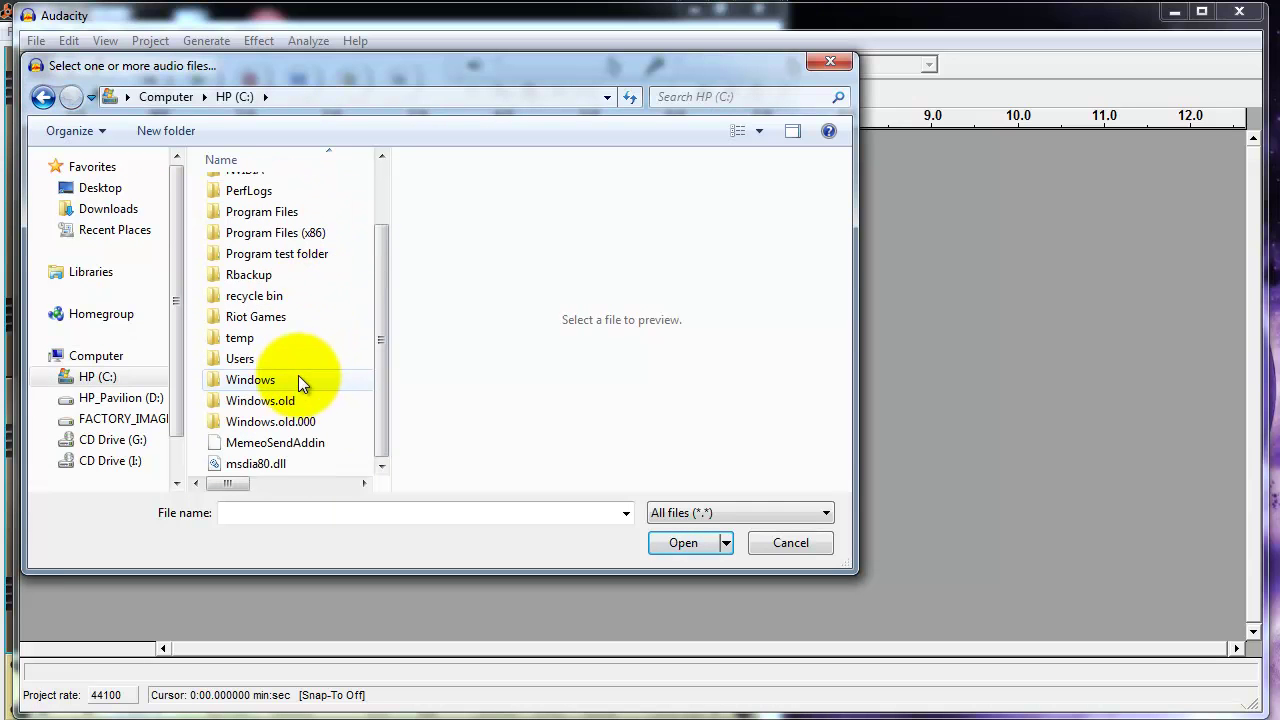
double_click(271, 364)
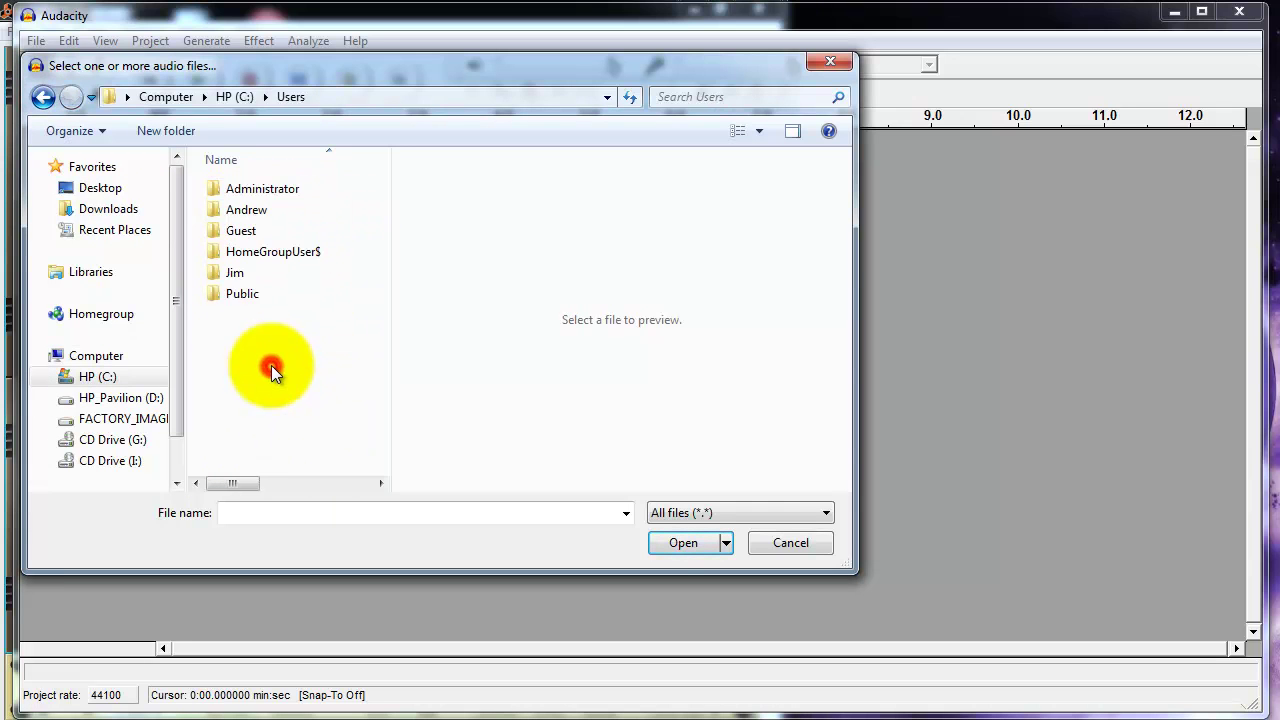
click(44, 99)
click(50, 273)
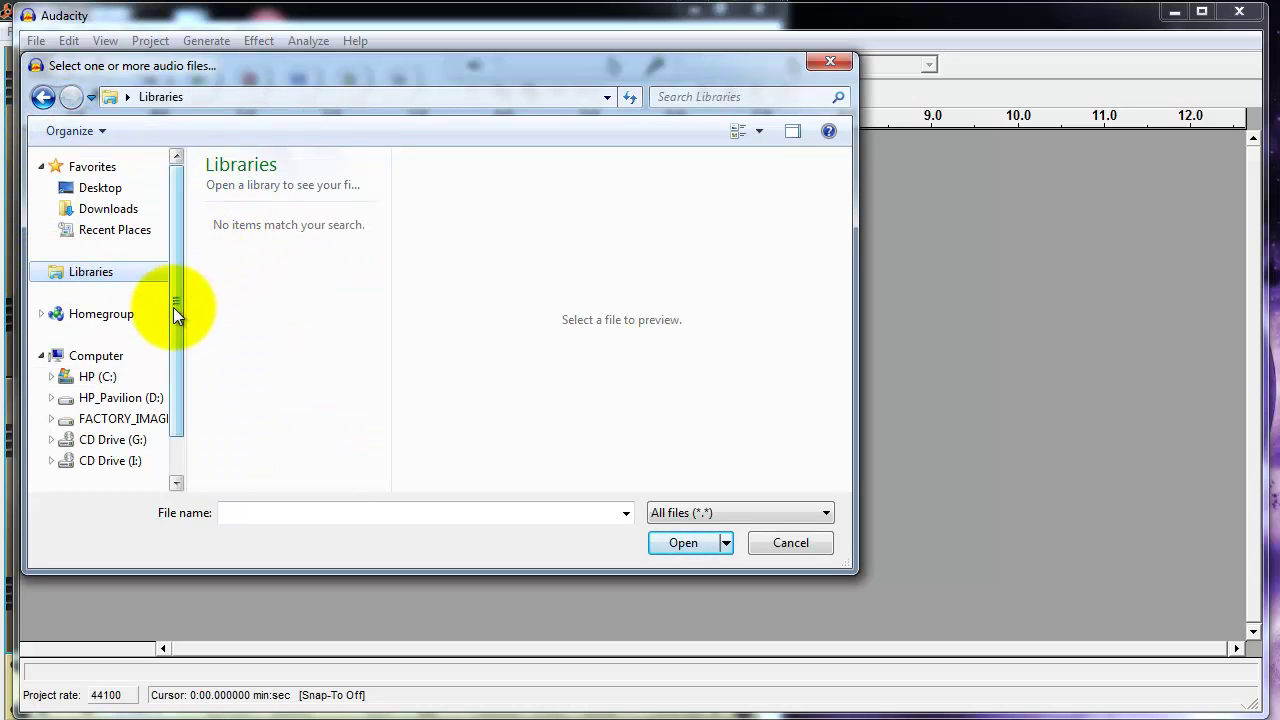
Step: Widen the folder tree and browse from HP (C:) through Users and the personal user folder to Reason Fun
drag(185, 460, 247, 452)
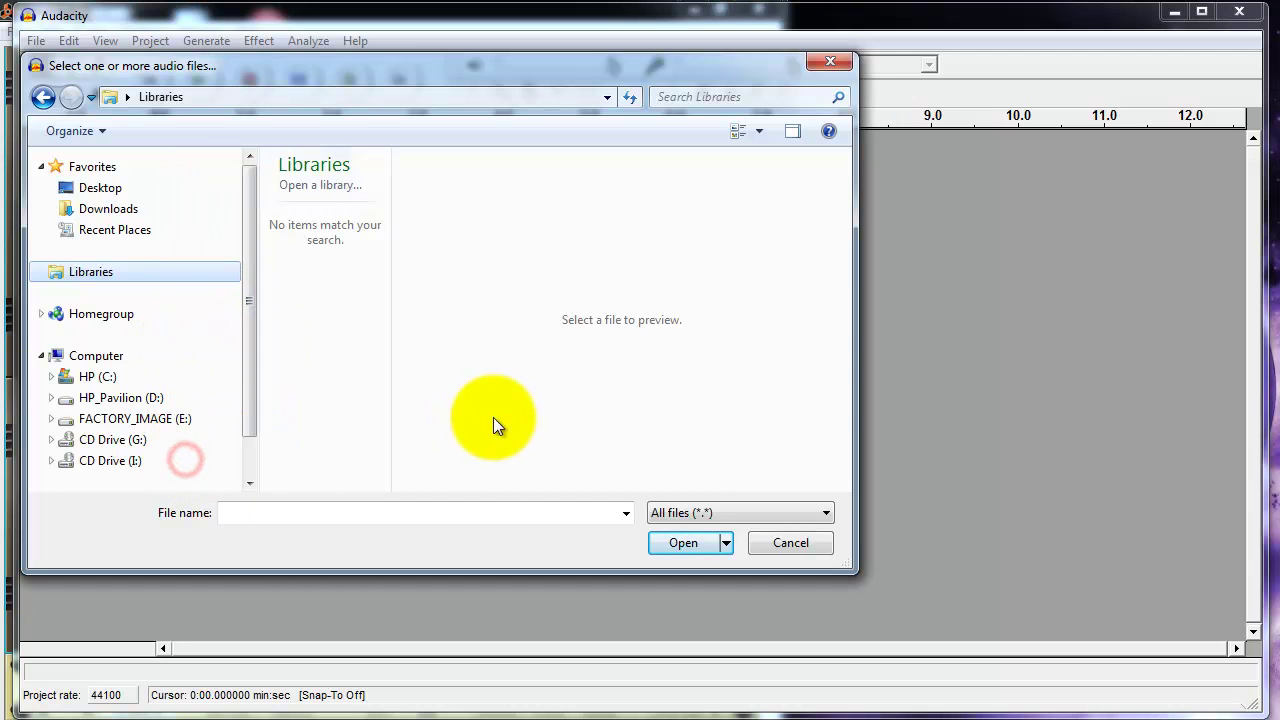
click(88, 376)
click(100, 397)
click(90, 380)
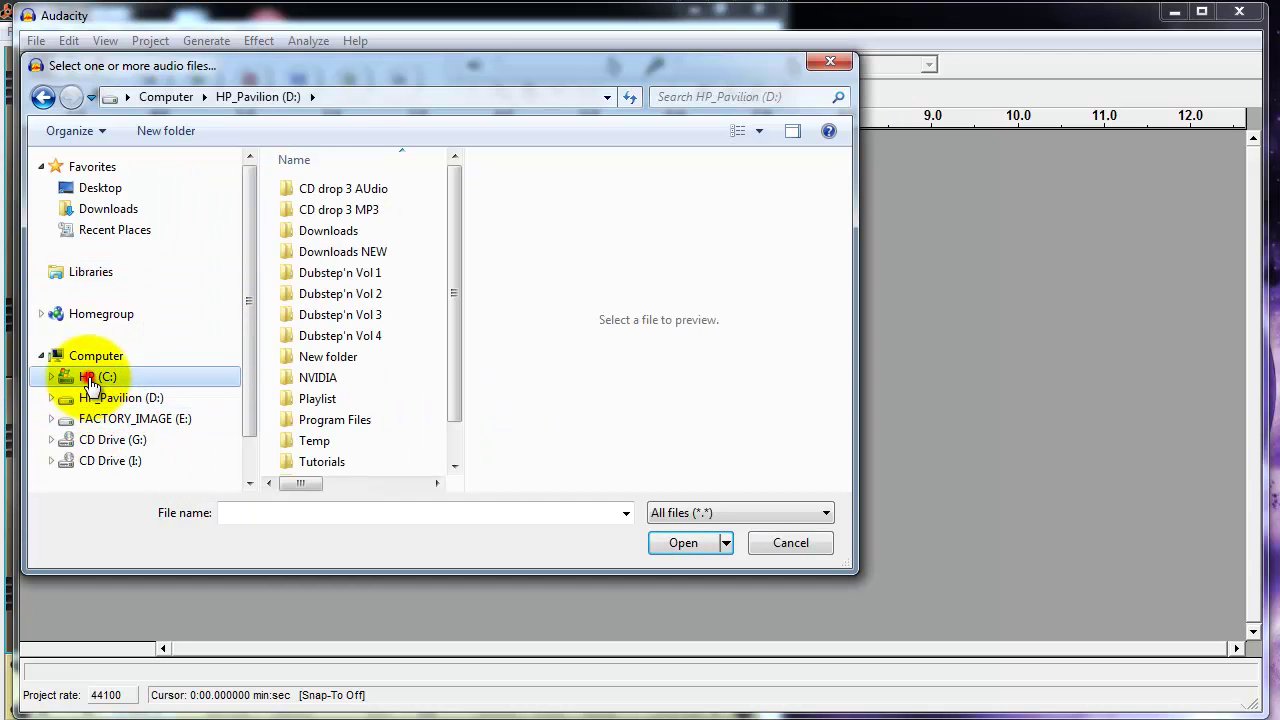
drag(454, 251, 457, 322)
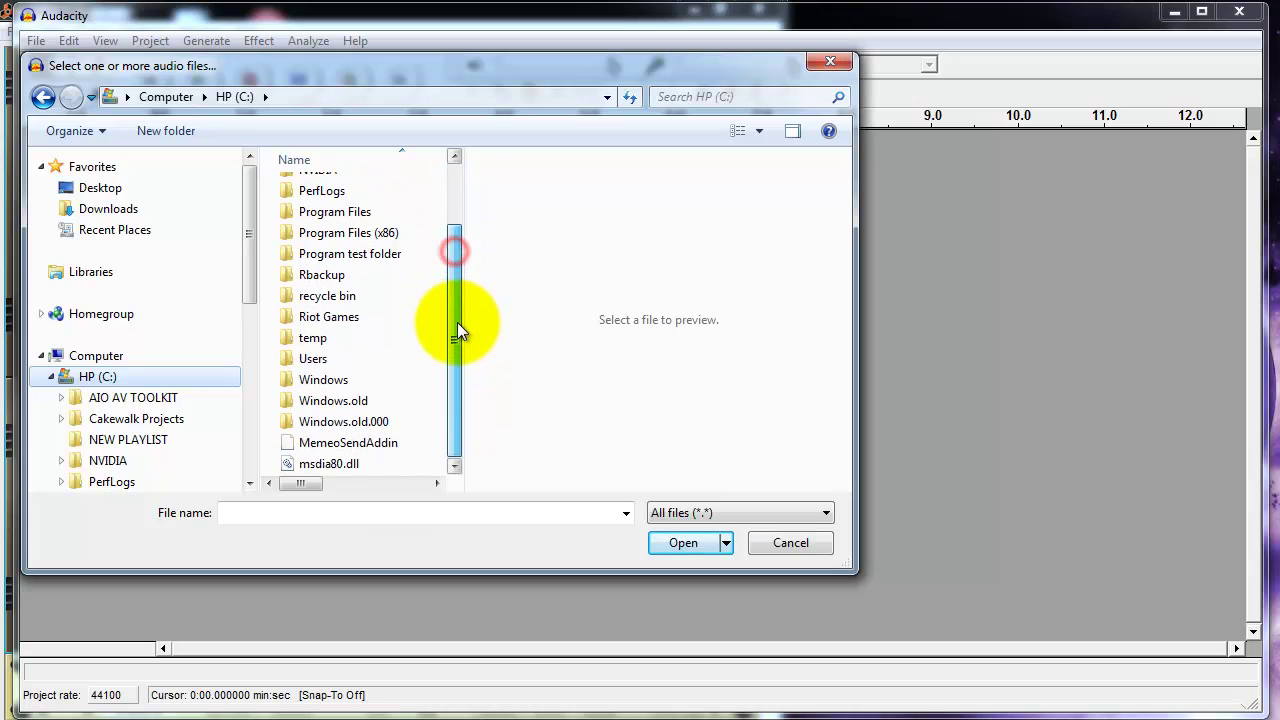
double_click(340, 358)
click(320, 218)
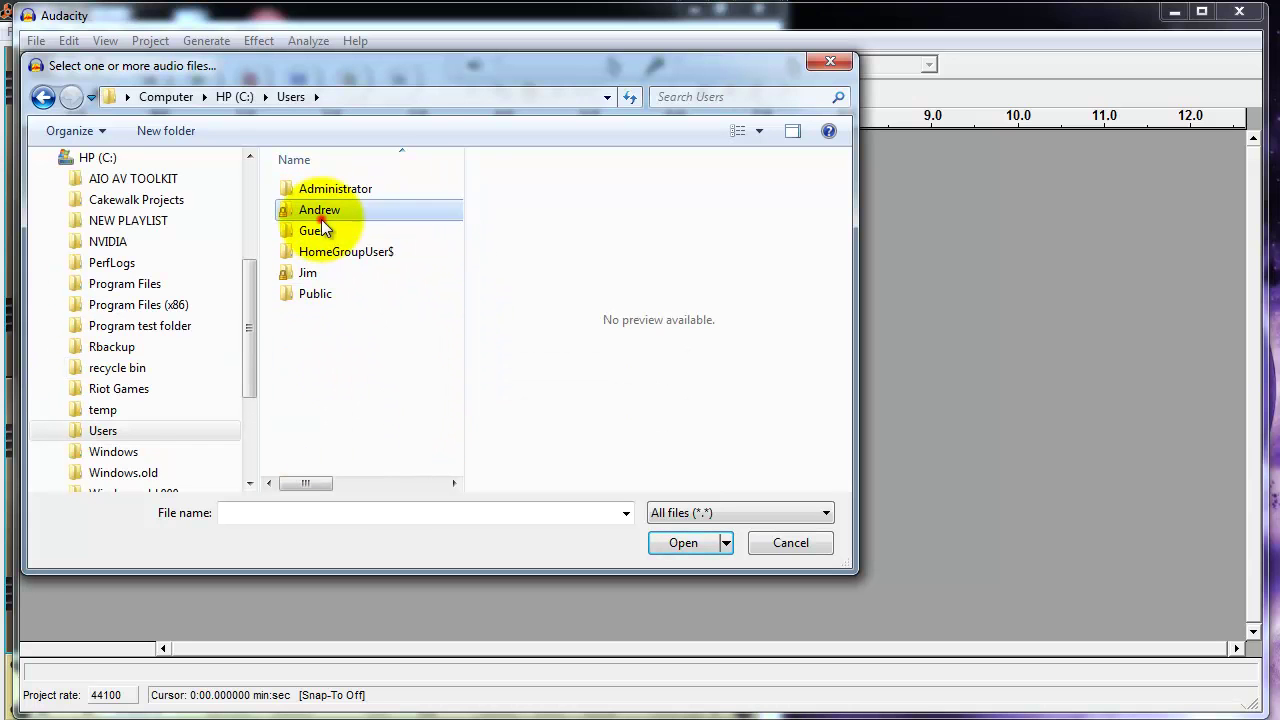
double_click(320, 218)
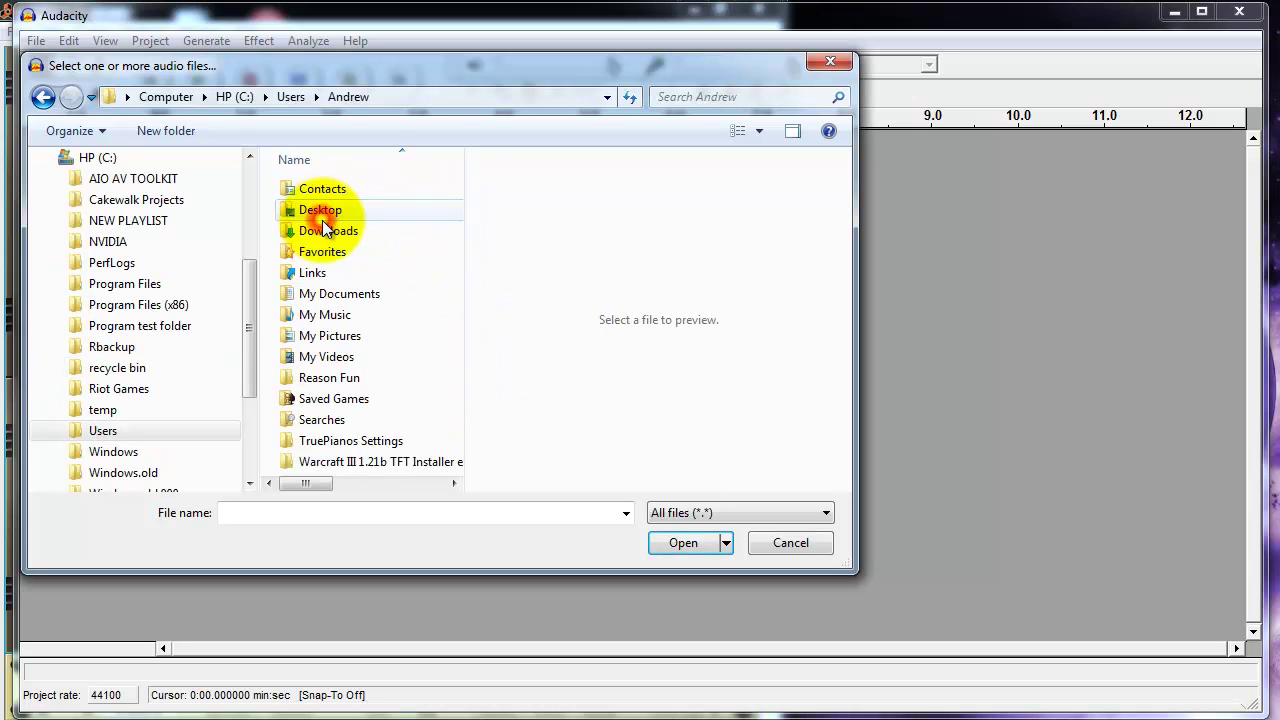
double_click(325, 378)
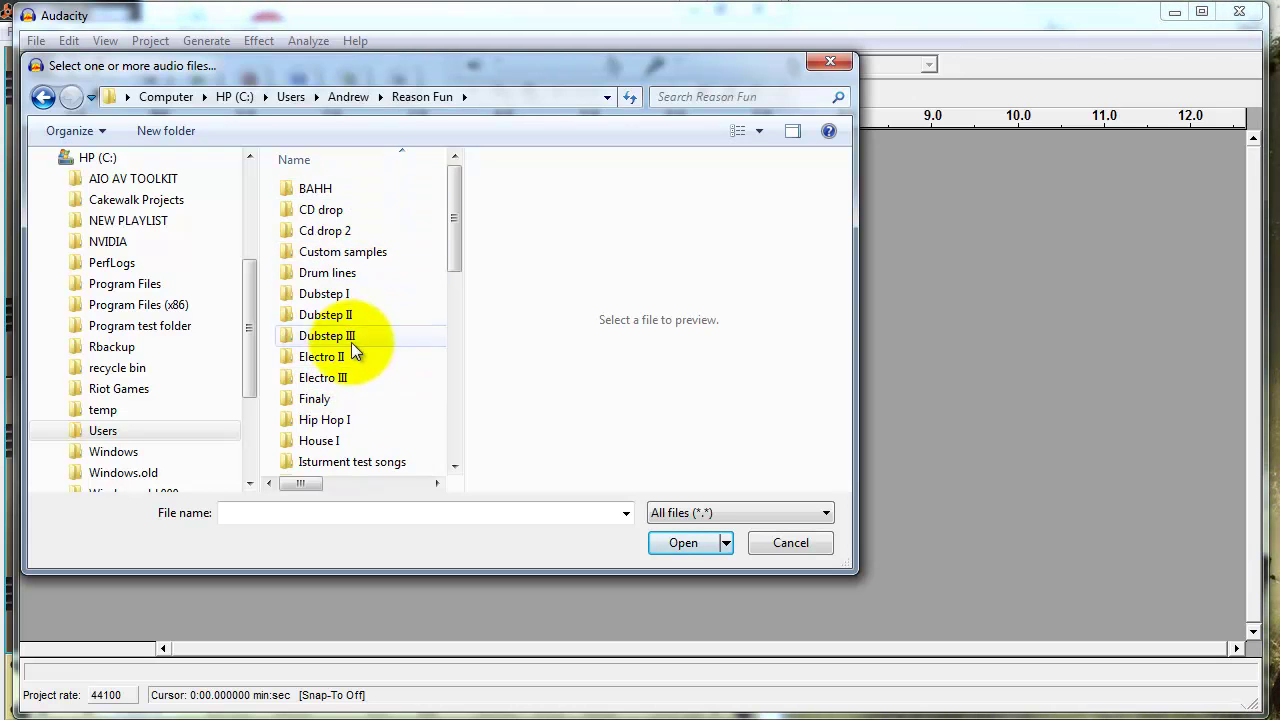
Step: Import the audio file House Kick drum 2 test 1 from the Test folder
scroll(436, 304, down, 6)
double_click(314, 400)
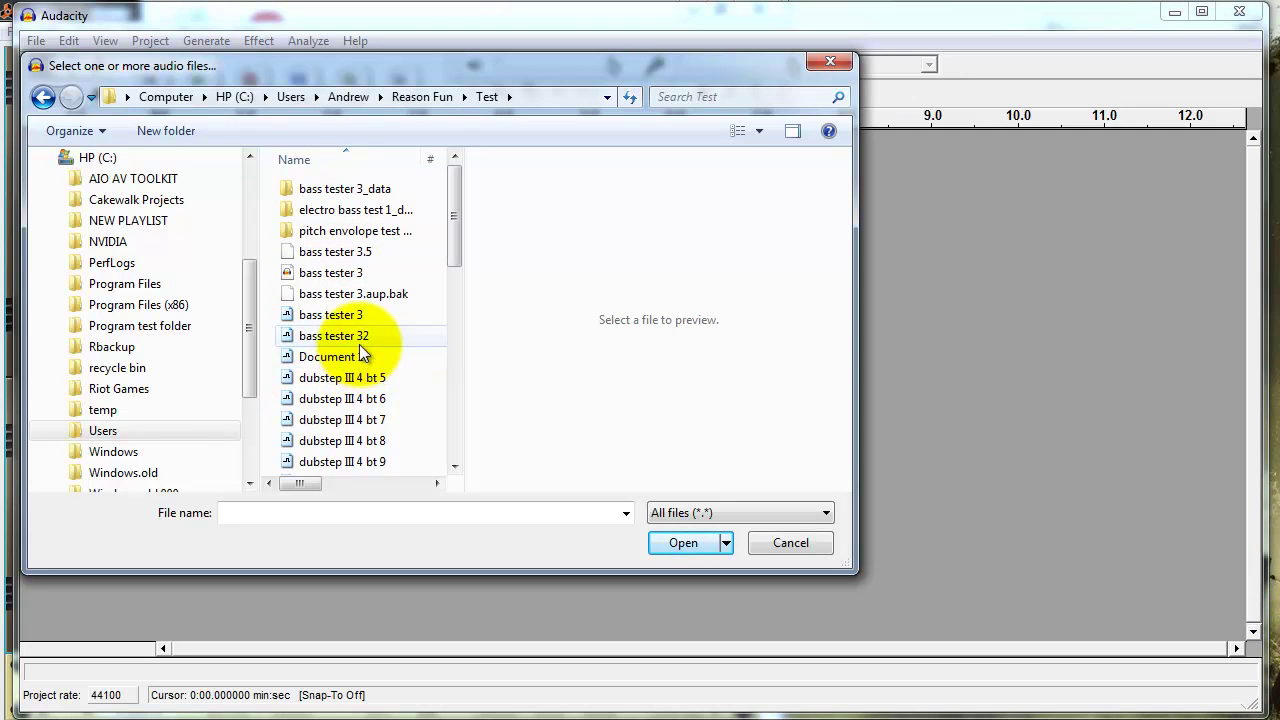
scroll(362, 350, down, 7)
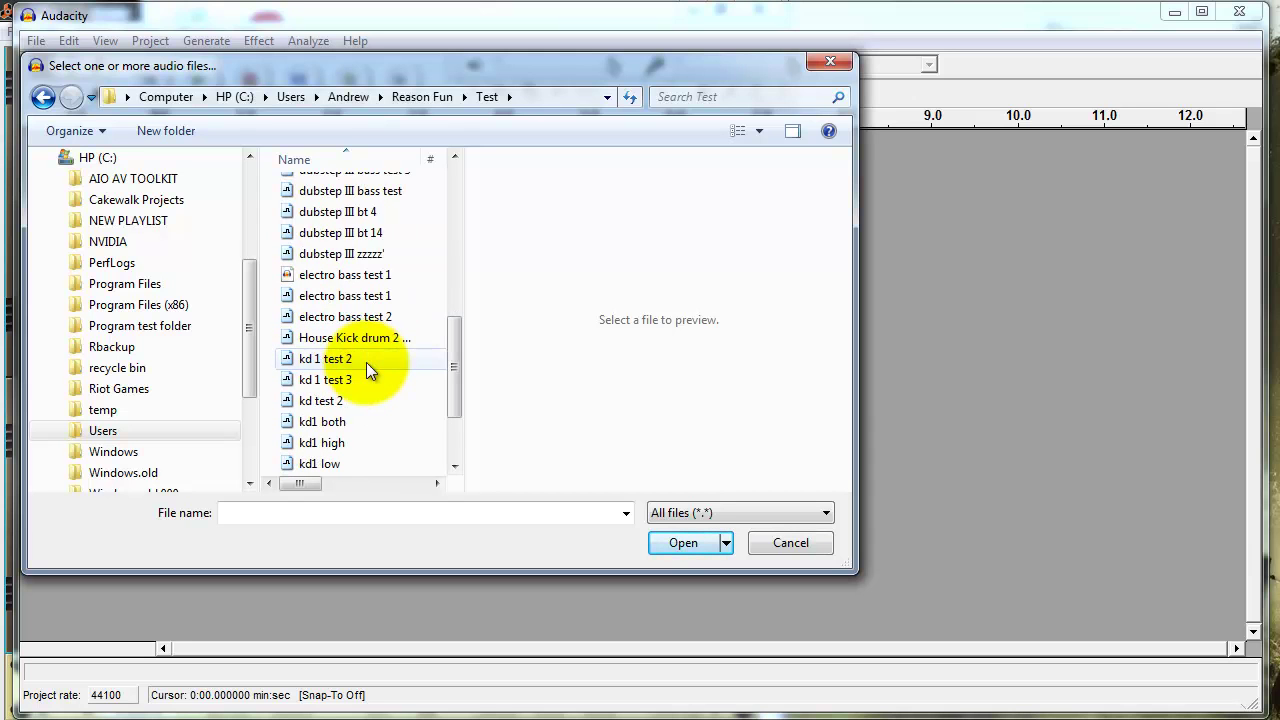
click(370, 342)
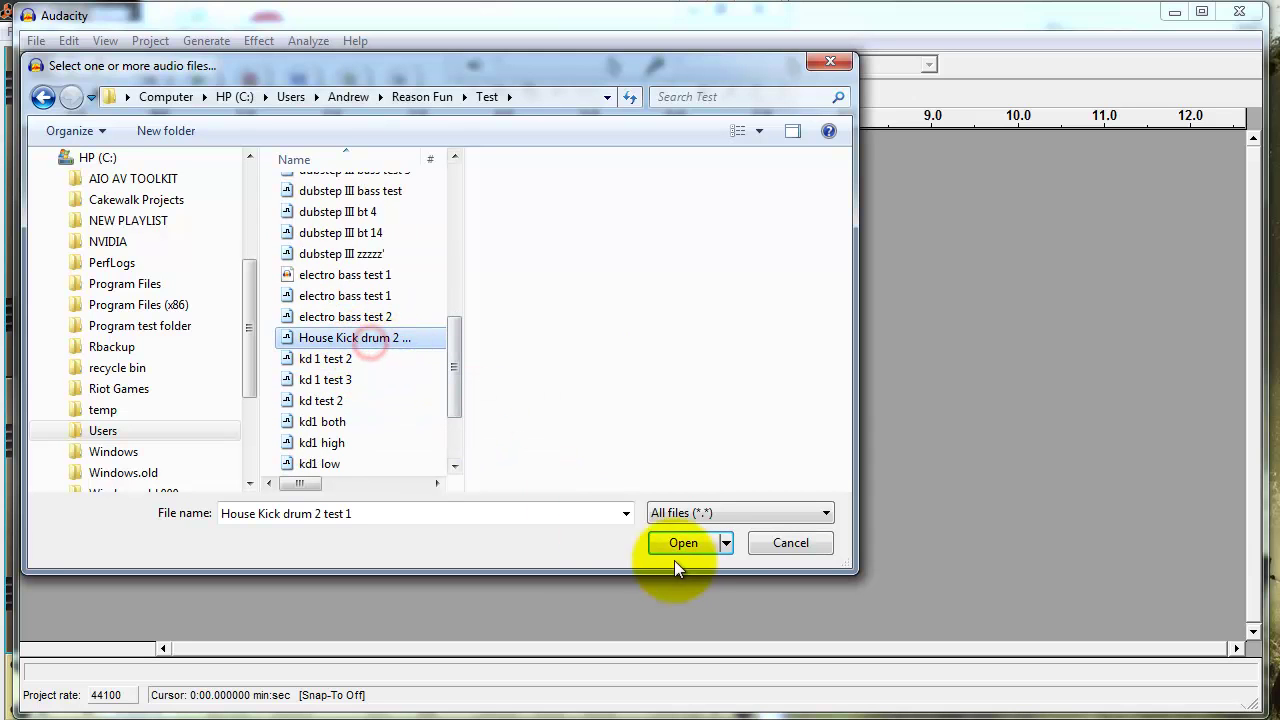
click(700, 544)
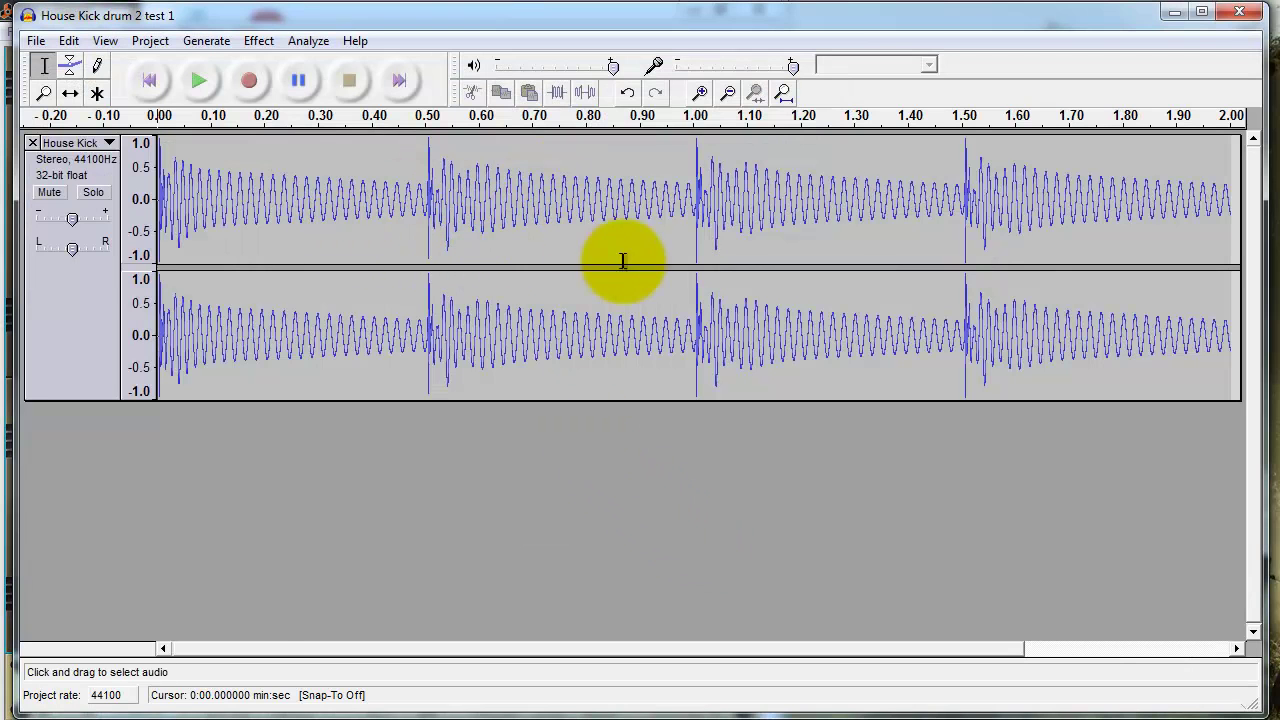
Step: Play back the imported kick drum track and stop it
click(213, 88)
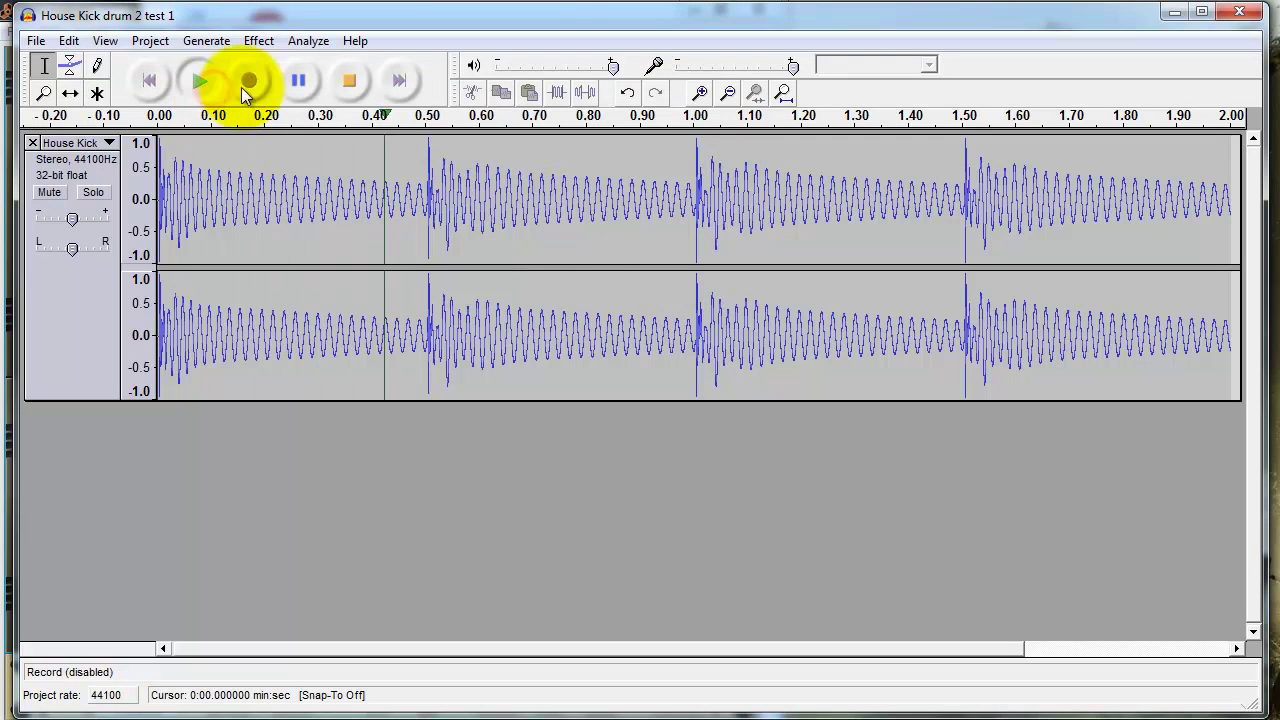
click(348, 81)
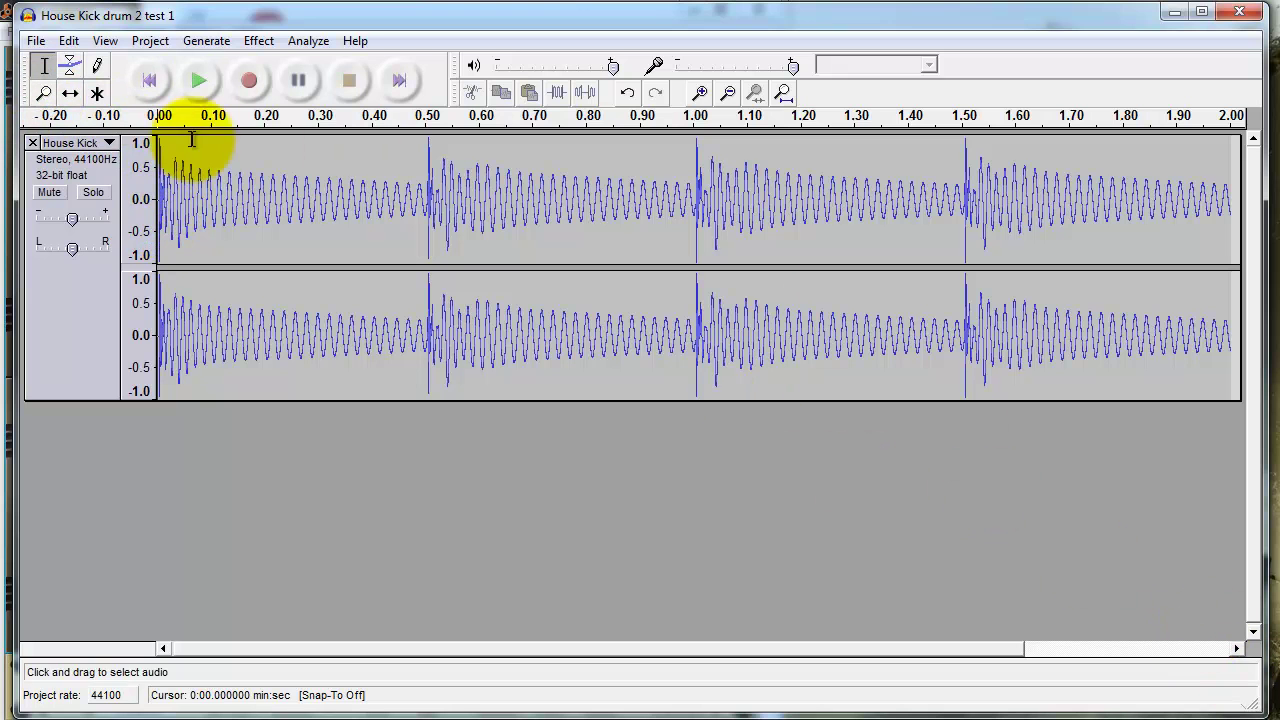
Step: Magnify the first kick hit's waveform near 0.06 s with the Zoom tool until individual wave cycles can be examined
click(43, 92)
click(185, 158)
click(185, 158)
click(185, 158)
click(185, 158)
click(185, 158)
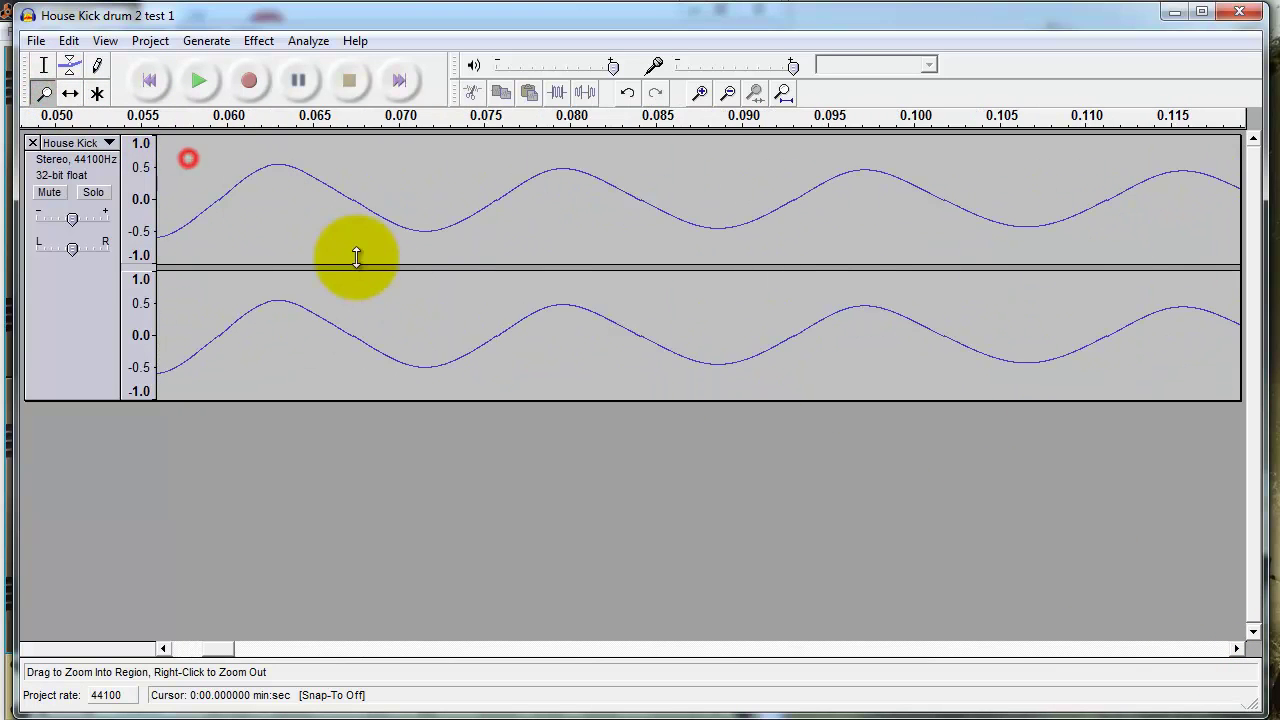
Step: Magnify the first kick's waveform near 0.0733 s until the individual samples can be examined
click(442, 236)
click(443, 230)
click(449, 222)
click(449, 221)
click(449, 221)
click(449, 224)
right_click(449, 224)
right_click(449, 223)
click(569, 219)
click(569, 219)
click(569, 220)
click(568, 221)
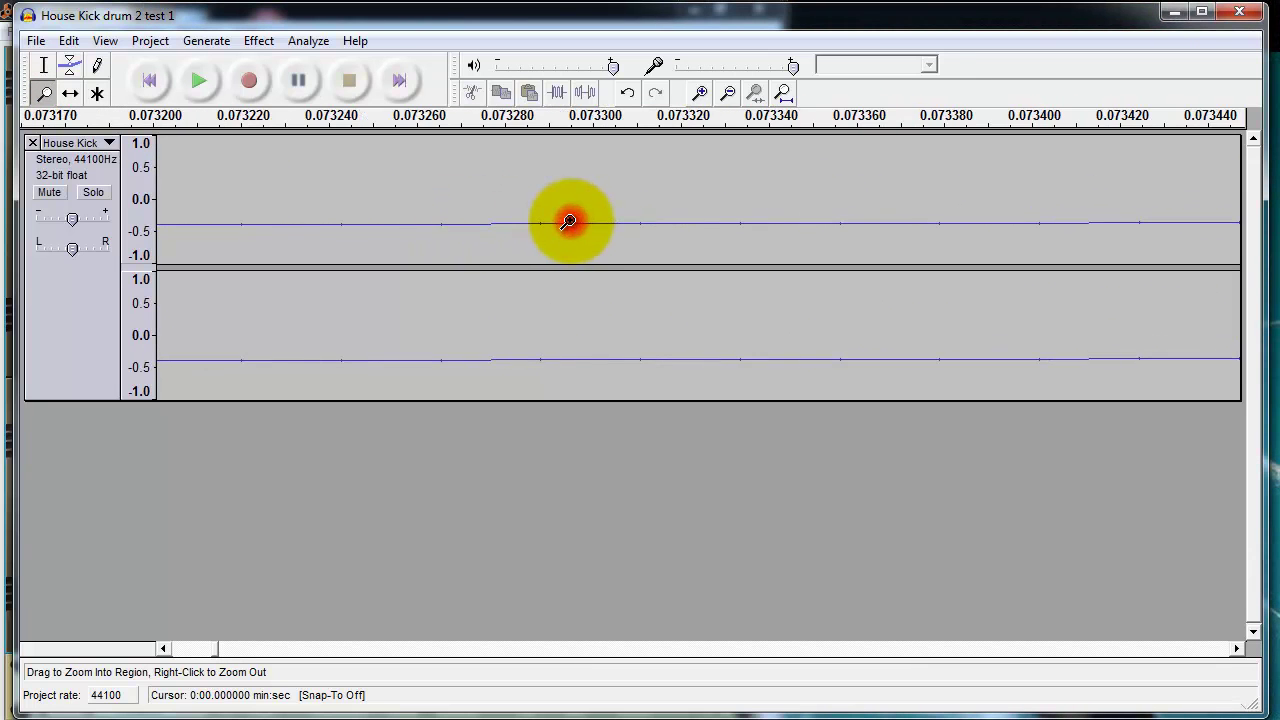
Step: Examine the first kick's attack at the track start, magnified to about 0.0035 to 0.0075 s
right_click(549, 220)
right_click(549, 220)
right_click(549, 220)
right_click(549, 220)
right_click(549, 220)
right_click(549, 220)
right_click(549, 220)
right_click(549, 220)
right_click(549, 220)
right_click(549, 220)
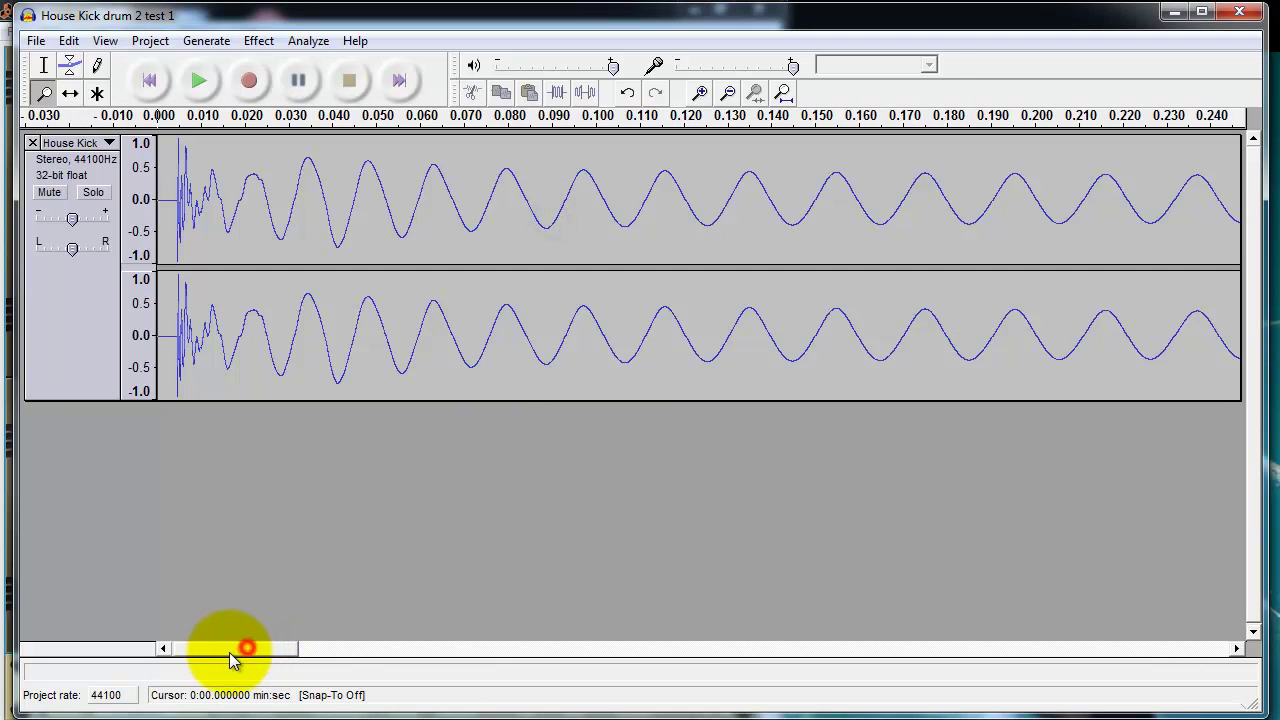
click(172, 196)
click(172, 196)
click(172, 197)
click(172, 198)
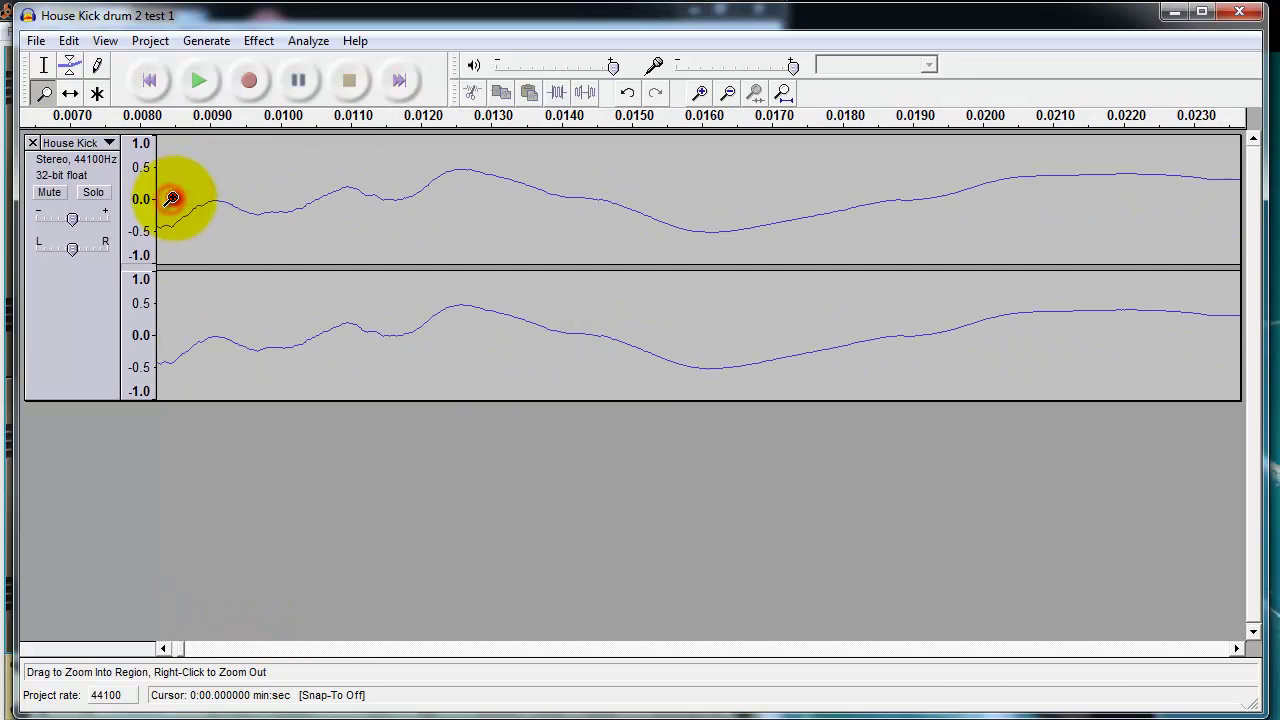
click(173, 197)
click(174, 196)
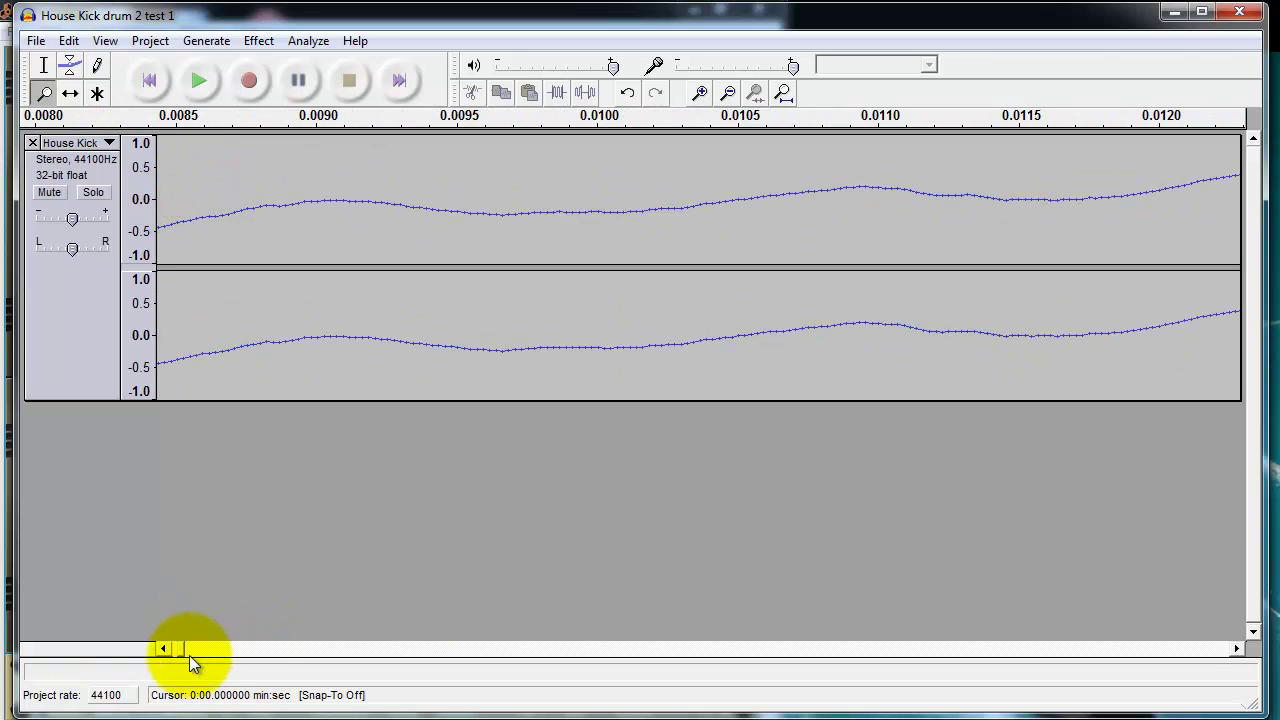
drag(179, 651, 170, 651)
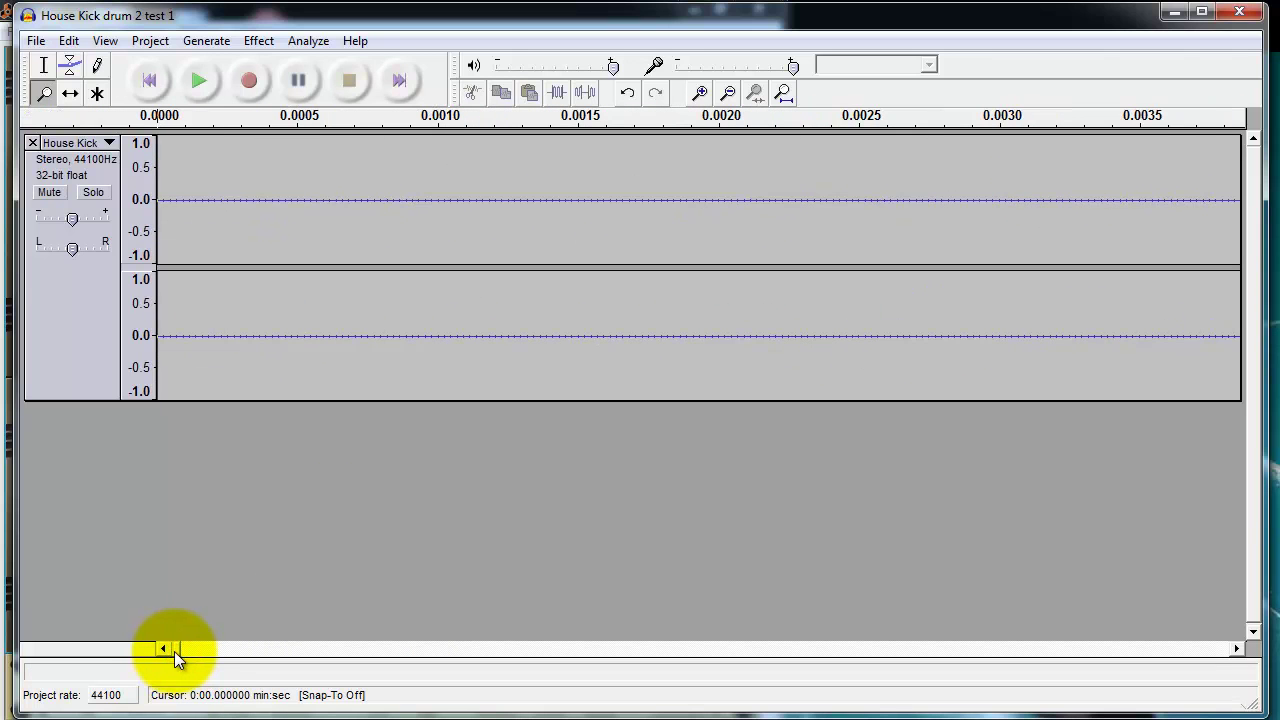
click(180, 655)
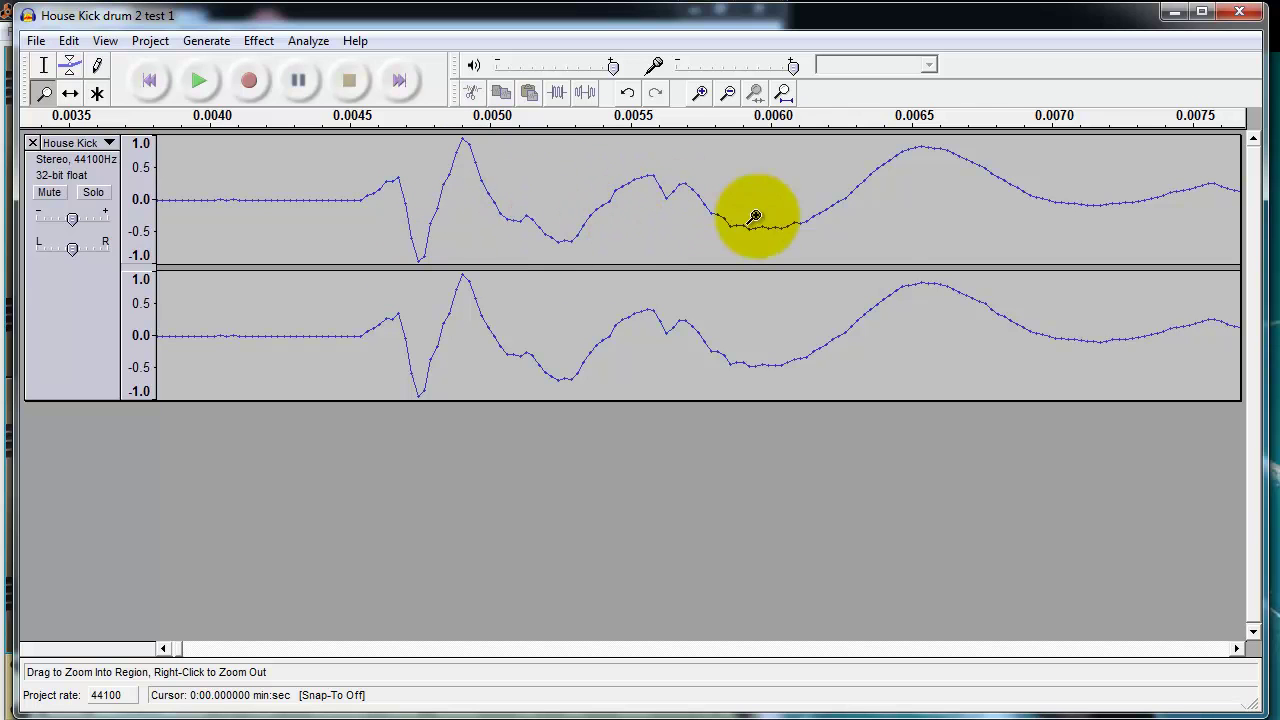
Step: Zoom out from the first attack and examine the second kick hit near 0.50 s
right_click(478, 245)
right_click(480, 245)
right_click(487, 242)
right_click(494, 237)
right_click(494, 236)
right_click(494, 237)
right_click(494, 237)
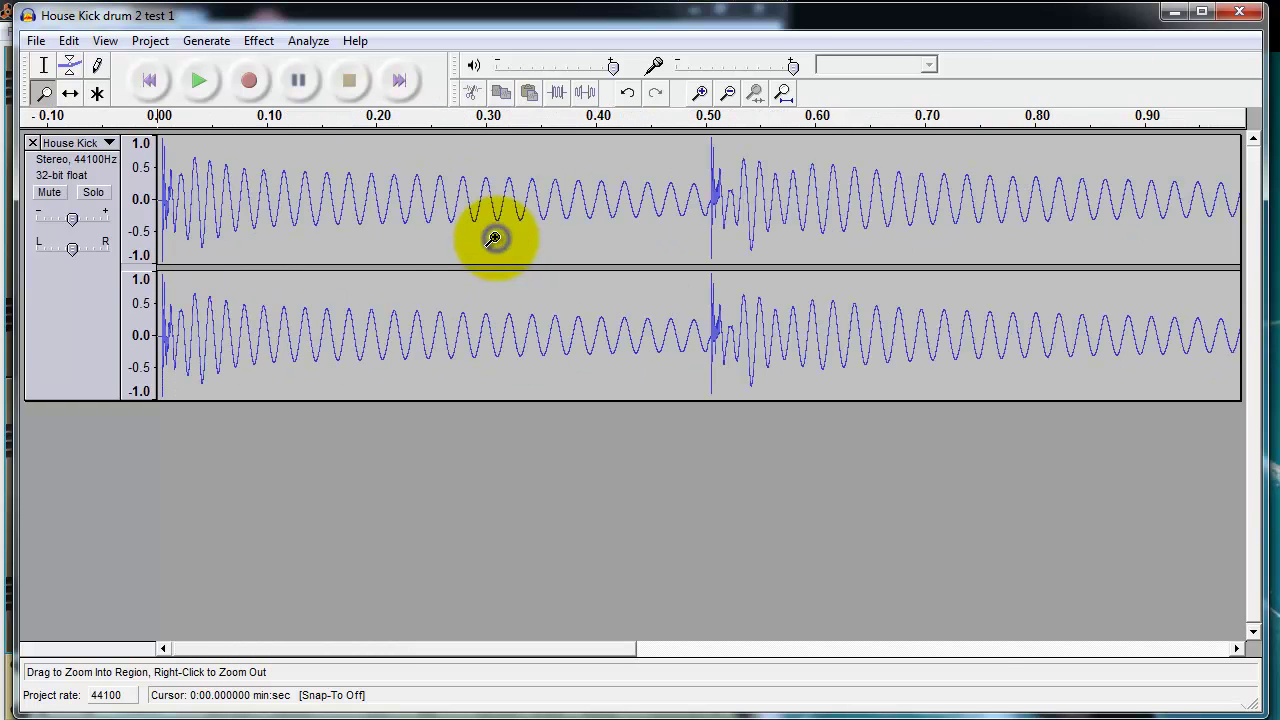
right_click(494, 236)
click(441, 236)
click(441, 236)
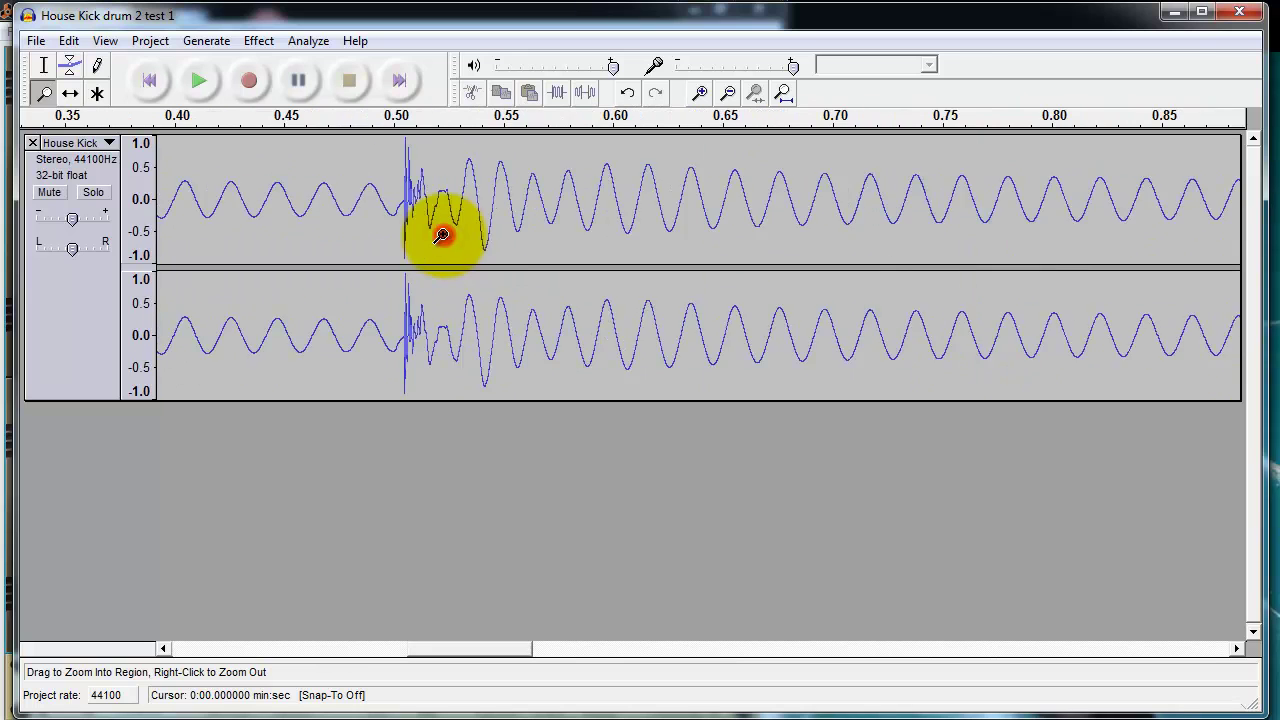
click(443, 234)
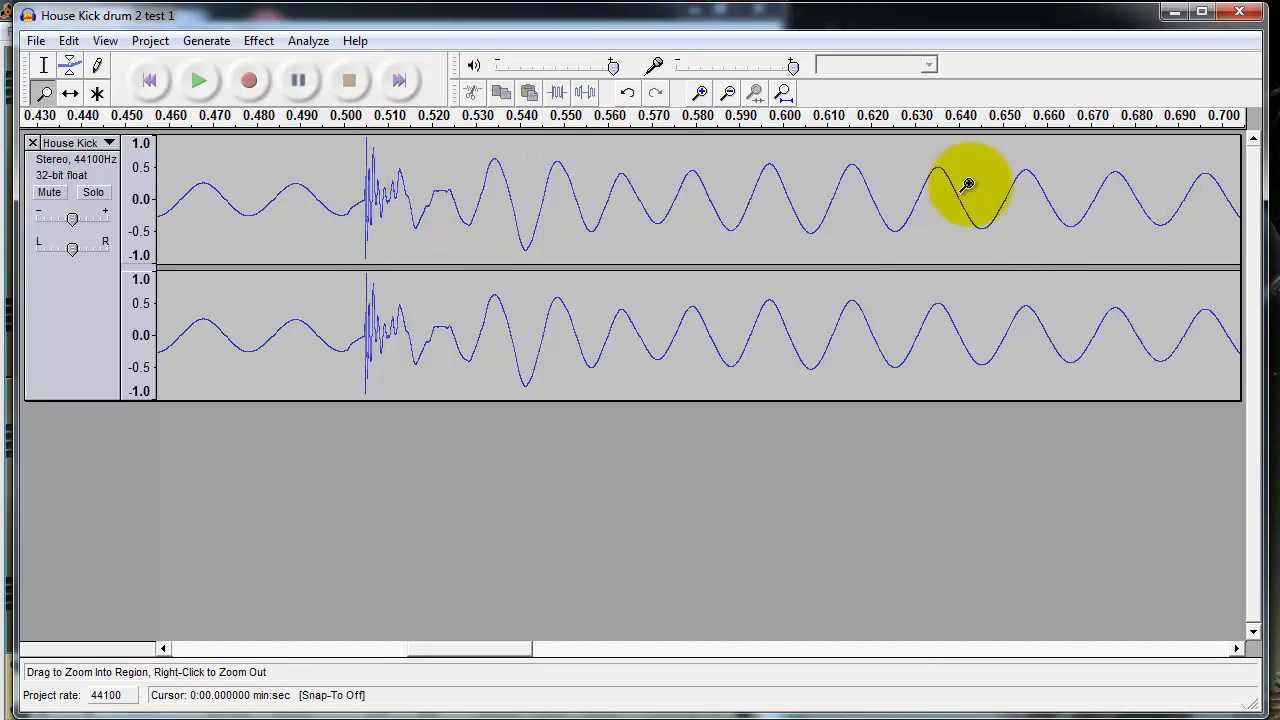
Step: Compare the third and fourth kick hits near 1.00 s and 1.50 s, and return to the whole-track overview
right_click(395, 303)
right_click(395, 302)
right_click(395, 301)
right_click(394, 299)
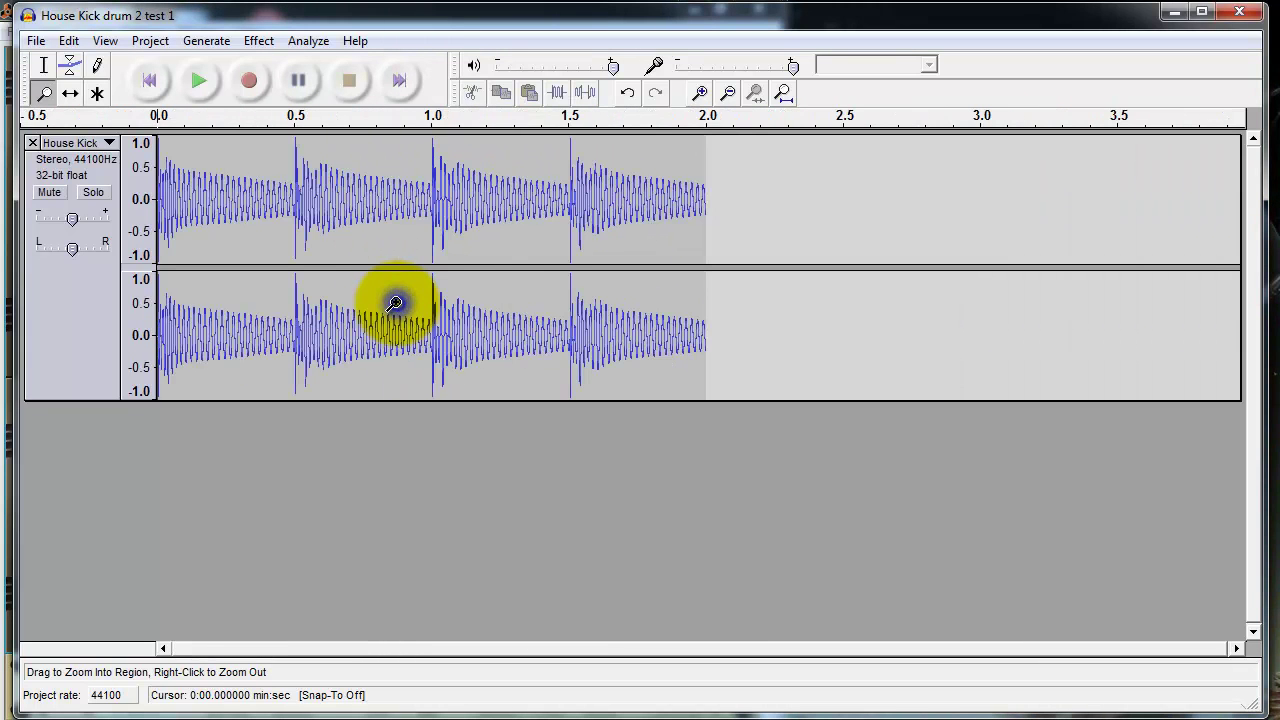
click(415, 339)
click(420, 340)
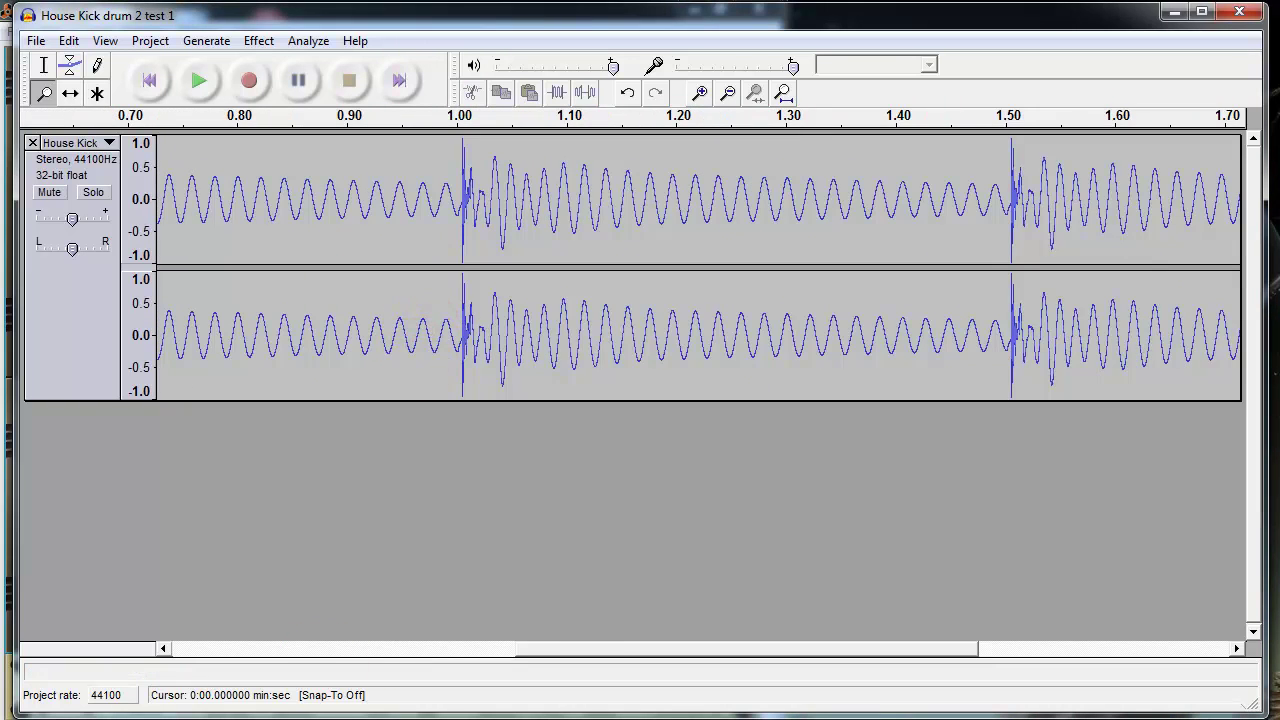
drag(574, 652, 165, 645)
right_click(282, 316)
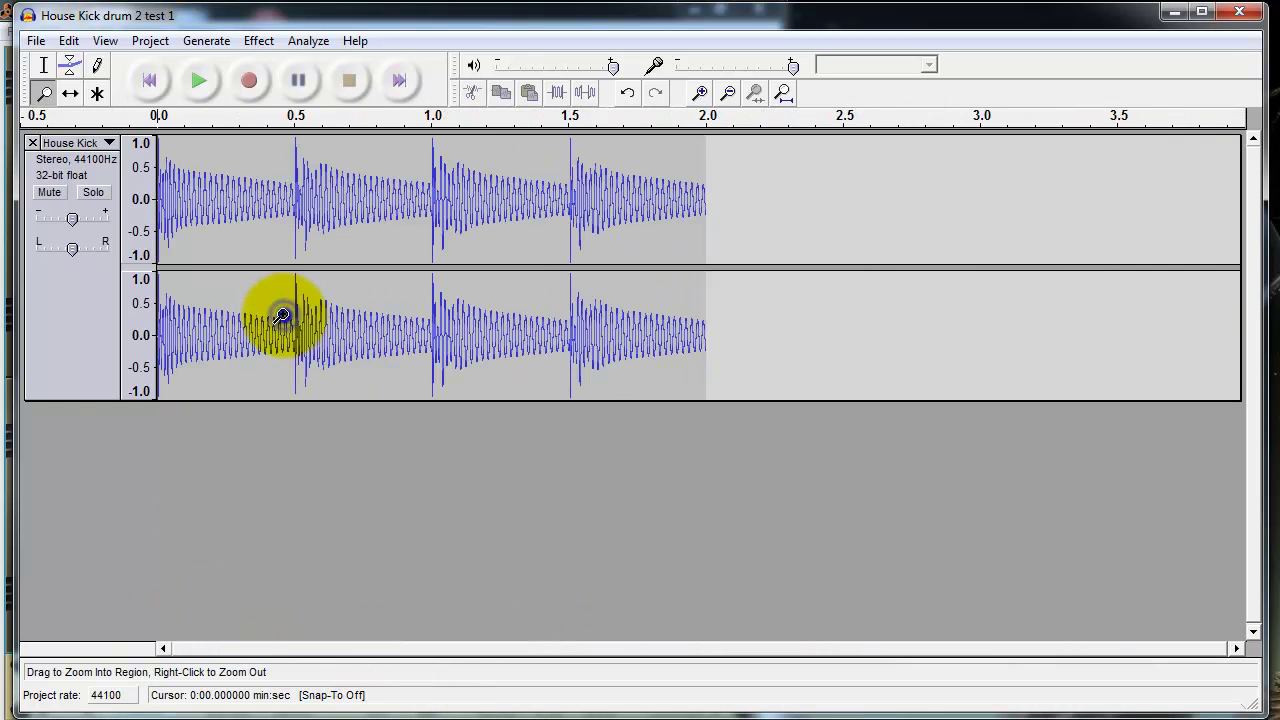
click(530, 404)
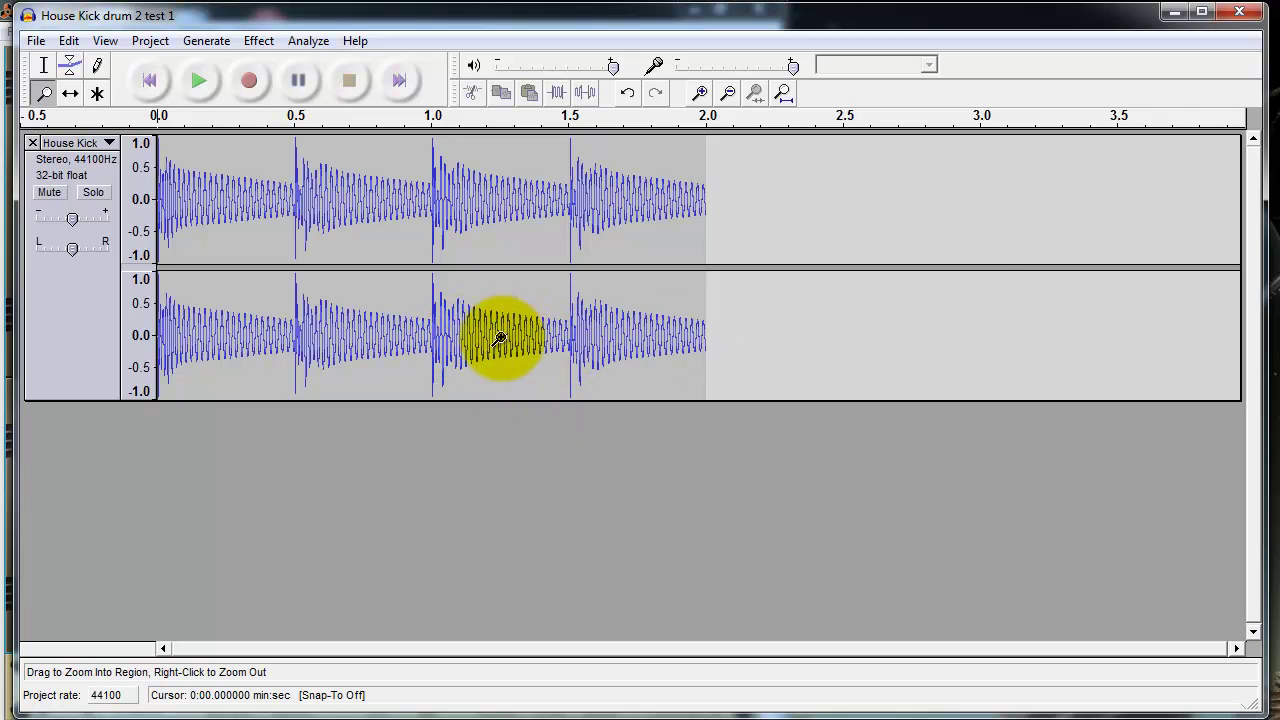
Step: Magnify the third kick's attack near 1.0045 s to examine its individual samples
click(401, 338)
drag(494, 333, 496, 334)
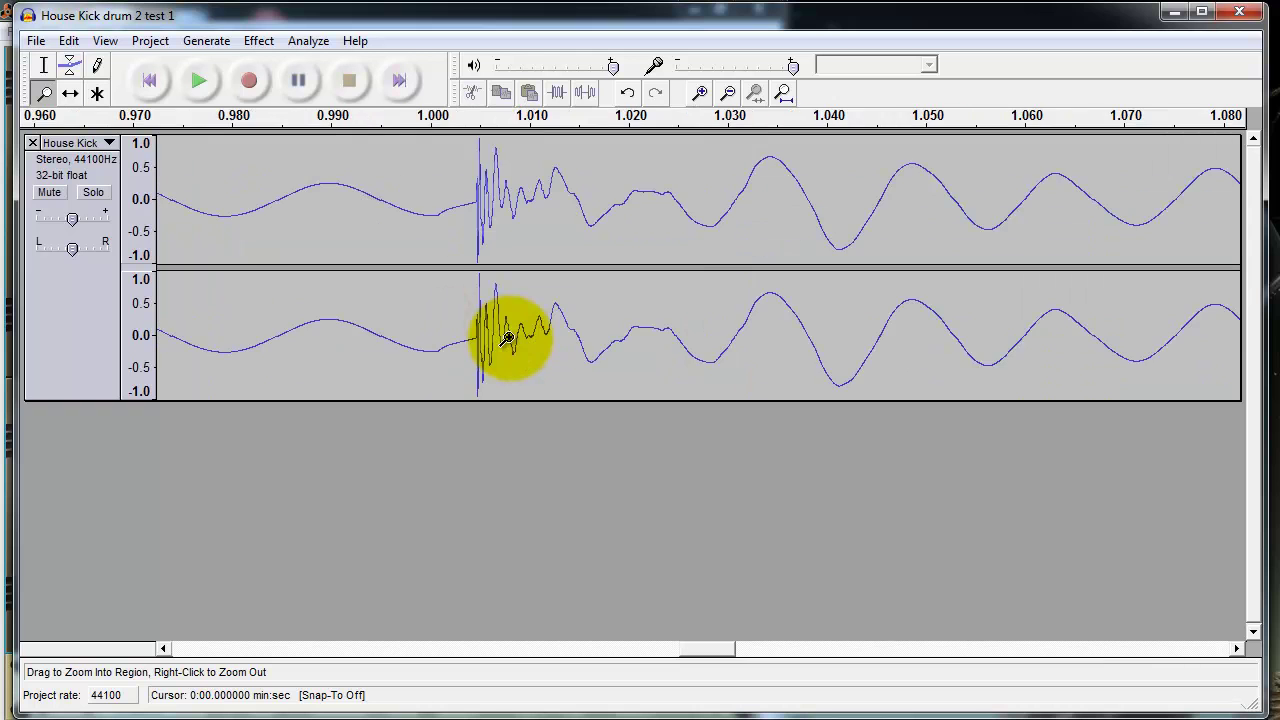
click(508, 338)
click(368, 322)
click(367, 322)
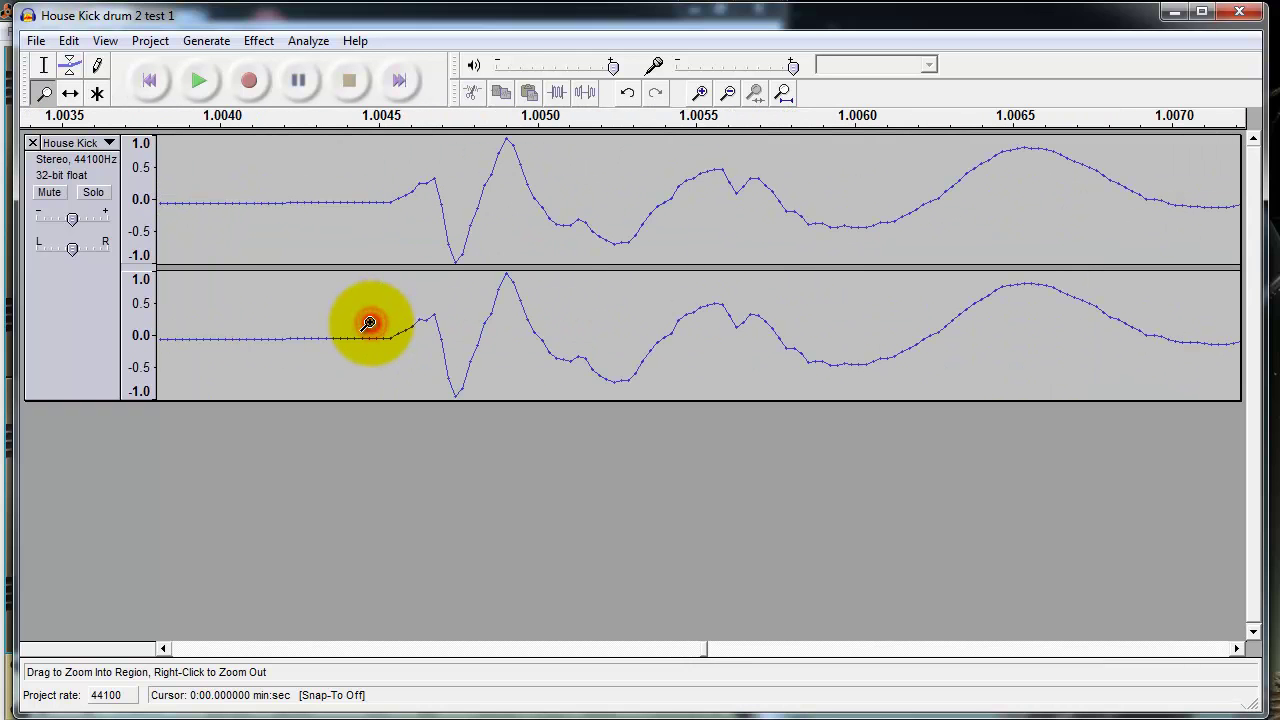
Step: Zoom out from the third kick and magnify the fourth kick's attack near 1.5045 s to examine its samples
right_click(597, 324)
right_click(597, 324)
right_click(597, 324)
right_click(597, 324)
right_click(597, 324)
right_click(597, 324)
right_click(848, 380)
right_click(848, 380)
right_click(849, 378)
right_click(850, 376)
drag(589, 333, 620, 343)
click(272, 293)
click(274, 302)
click(274, 302)
click(274, 302)
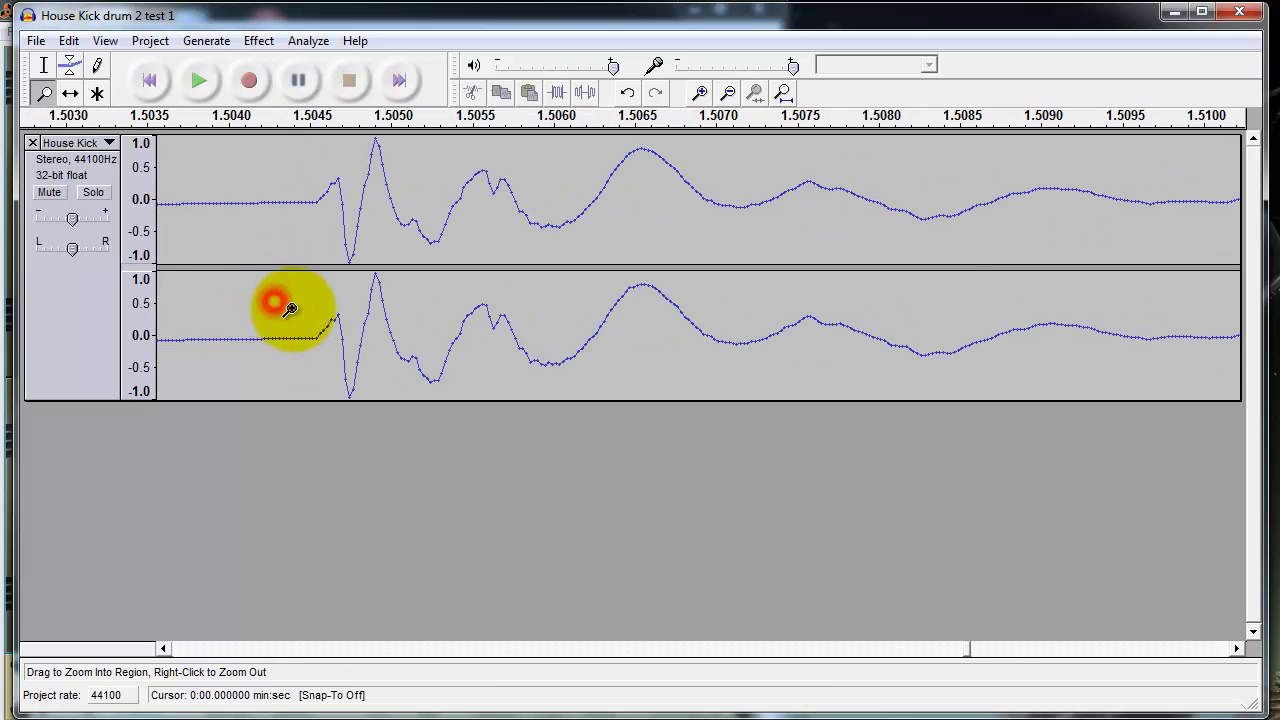
click(348, 322)
Step: Zoom back out from the fourth kick and fit the whole project, with all four kick hits, in the window
right_click(348, 322)
right_click(348, 322)
right_click(349, 323)
right_click(349, 323)
right_click(349, 323)
right_click(349, 323)
right_click(349, 323)
right_click(349, 323)
drag(883, 654, 57, 695)
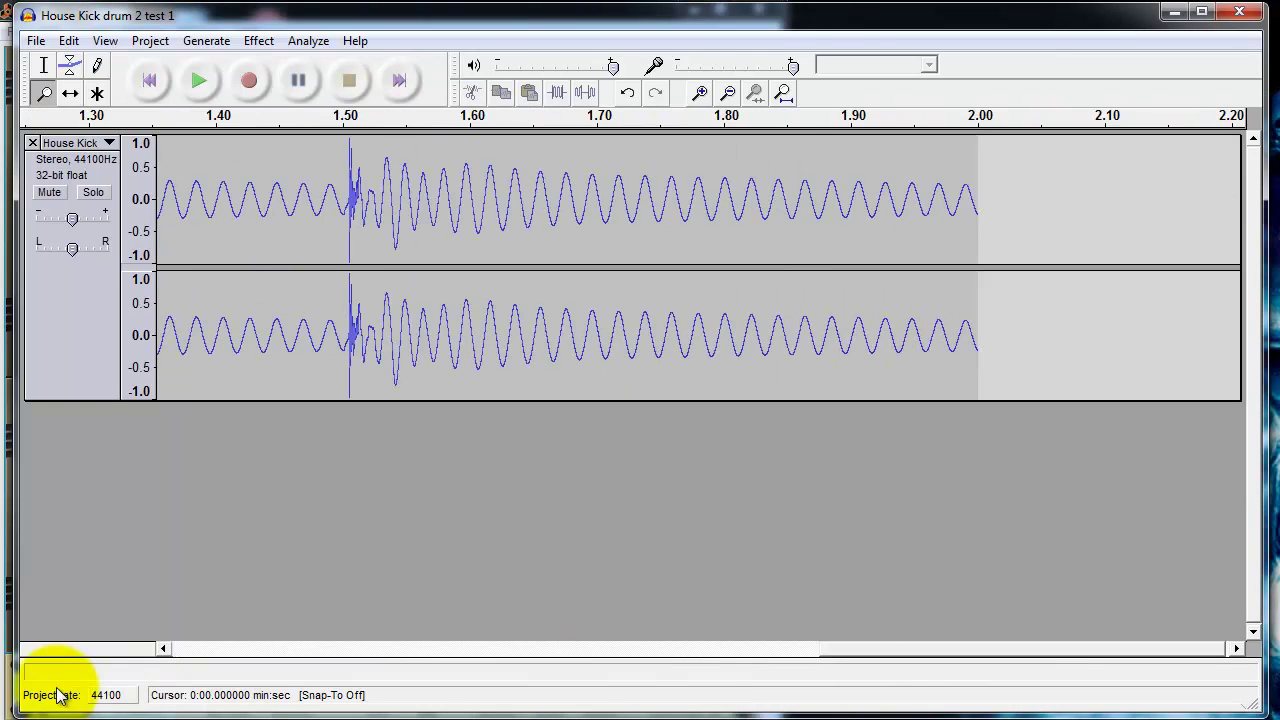
click(204, 91)
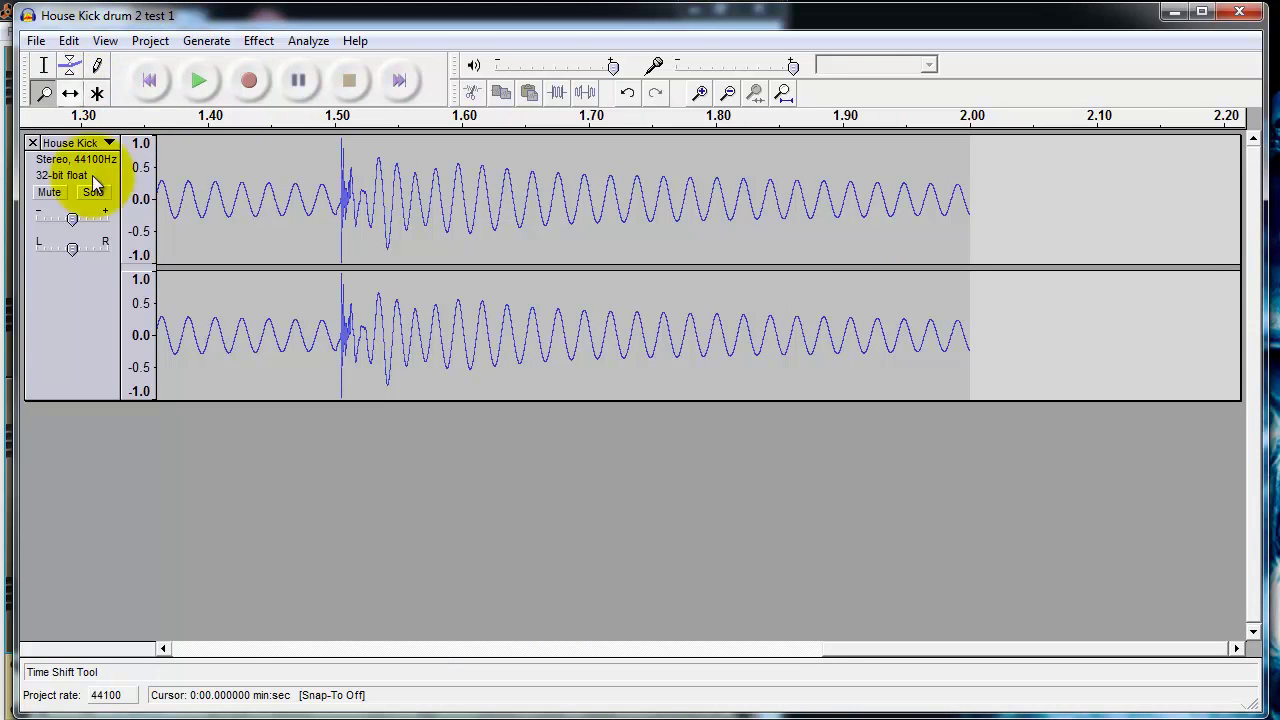
drag(826, 649, 229, 194)
drag(929, 654, 463, 420)
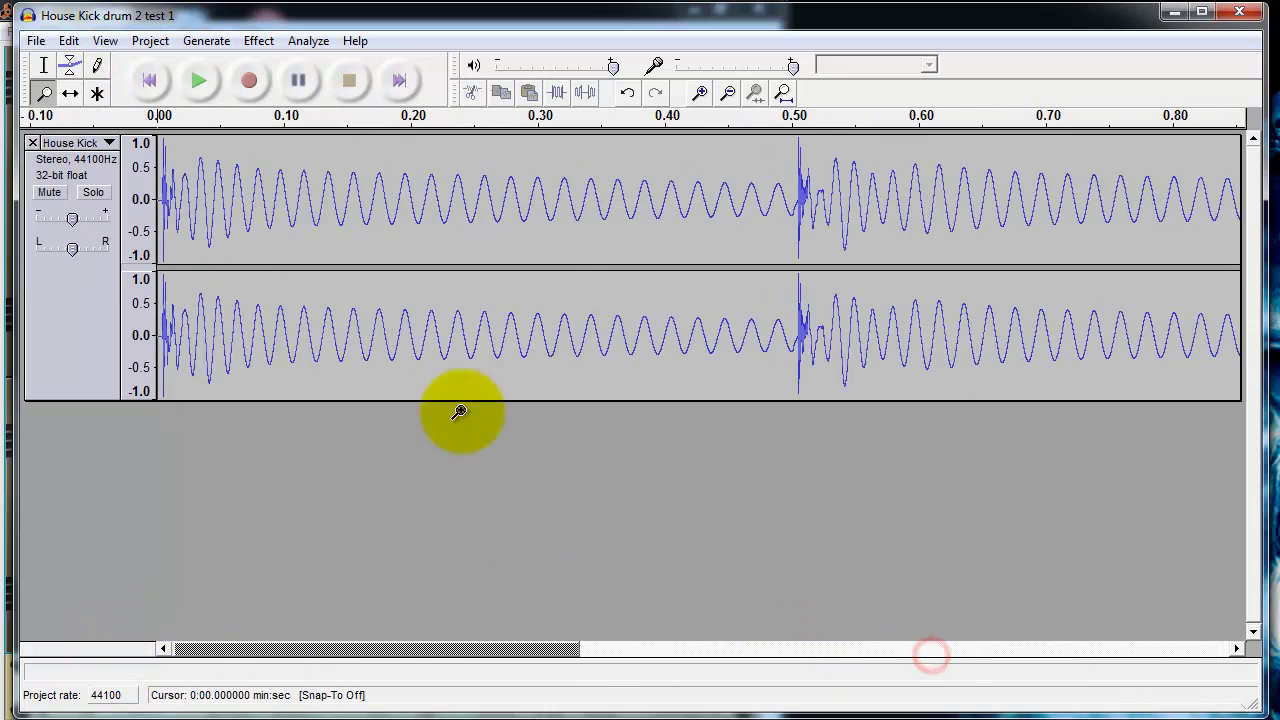
right_click(517, 354)
right_click(513, 358)
click(490, 366)
click(490, 366)
click(491, 363)
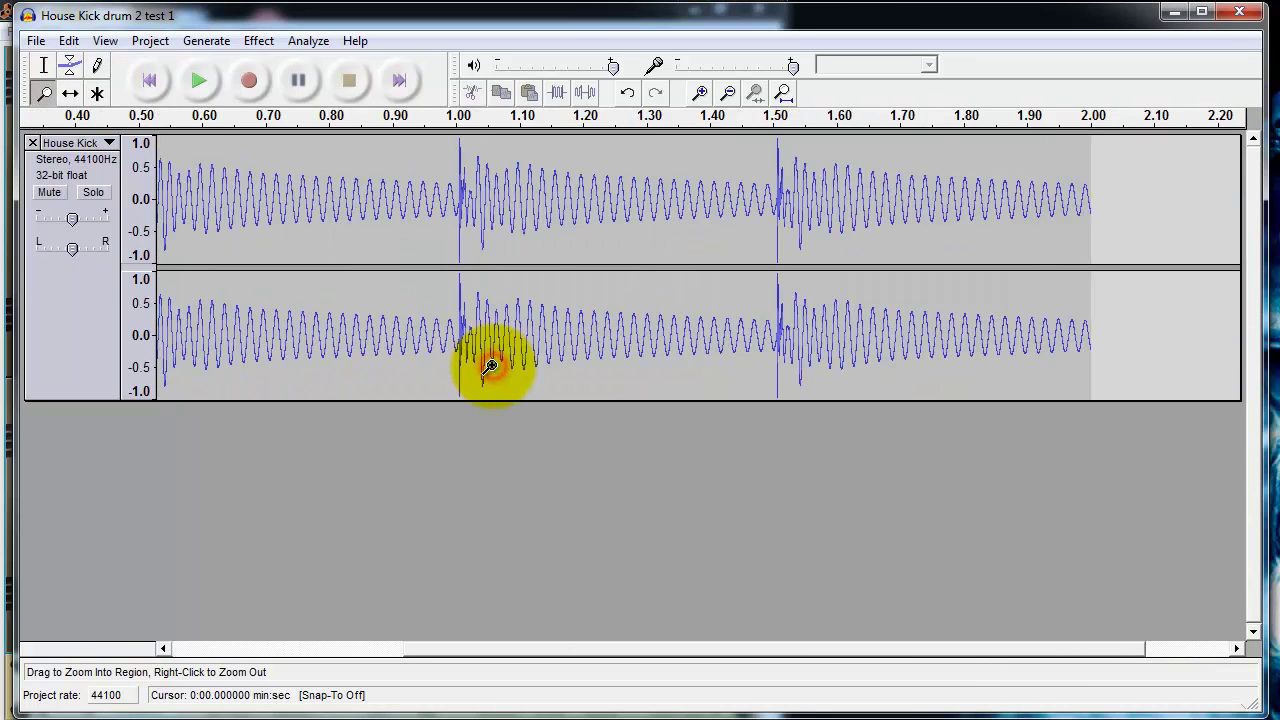
click(781, 100)
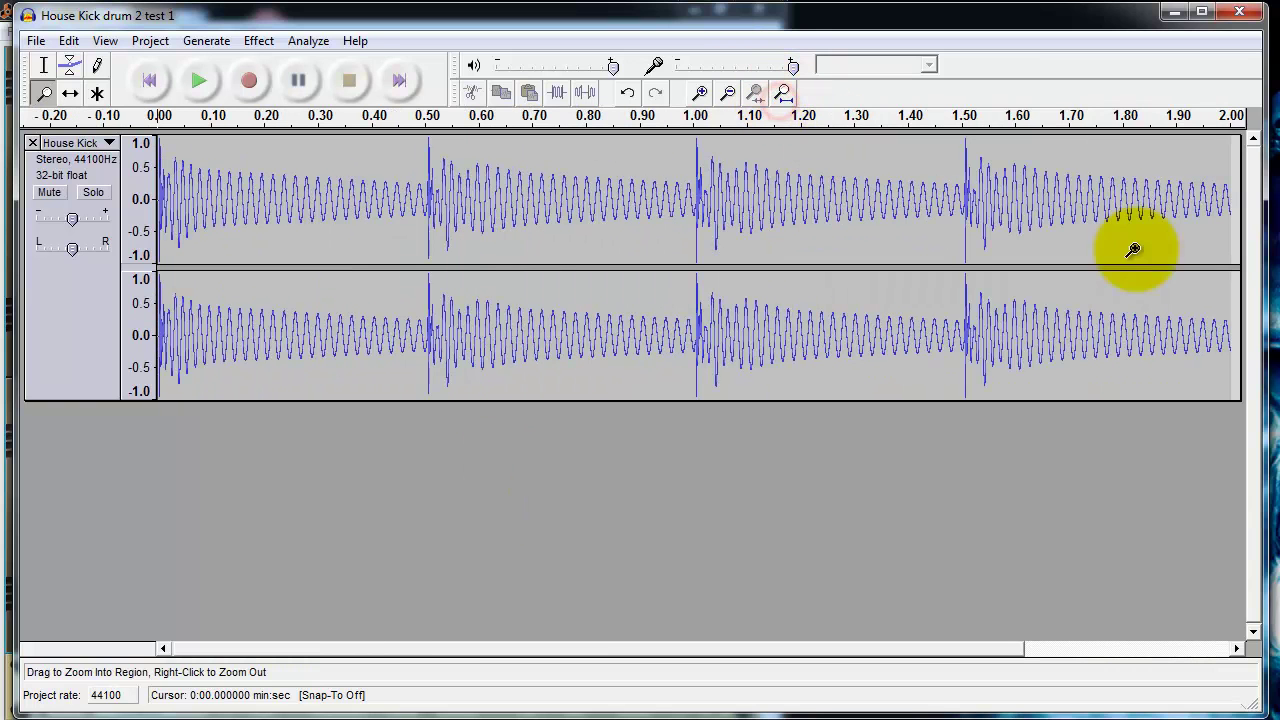
Step: Cut the last three kicks, from about 0.503 s to the track's end, and play the remaining kick fitted to the window
click(41, 62)
drag(1233, 345, 427, 265)
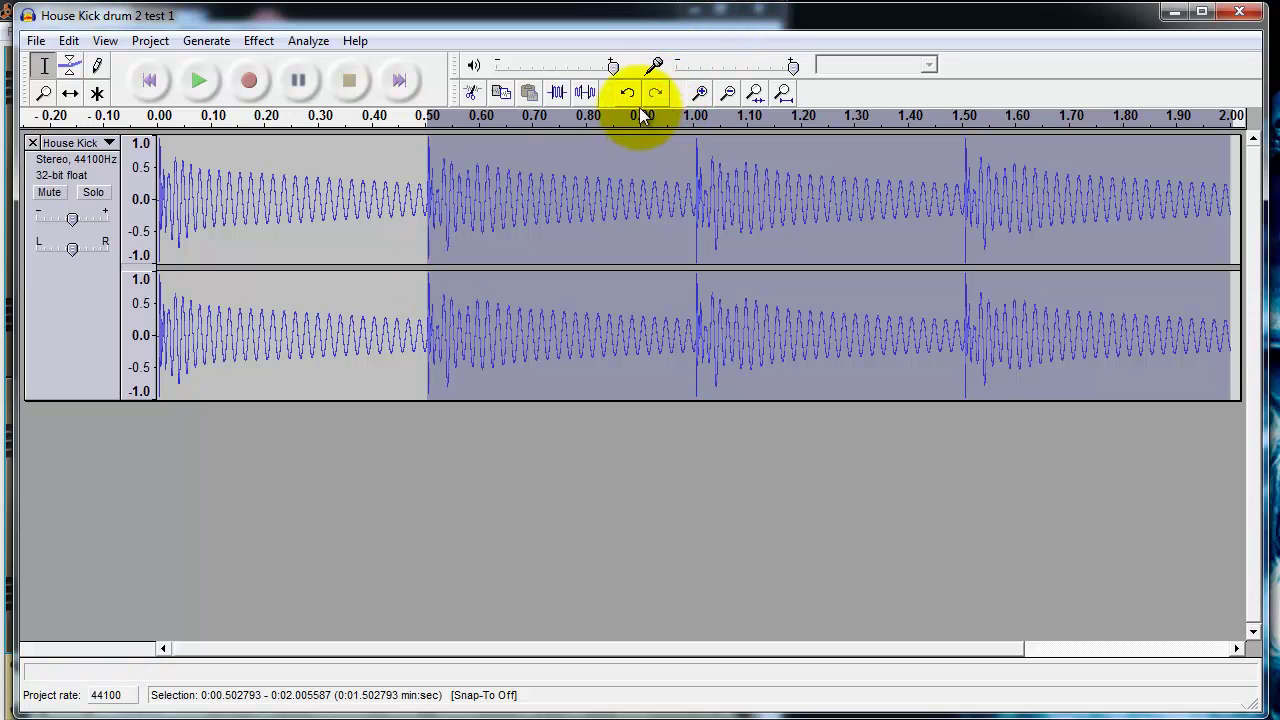
click(469, 90)
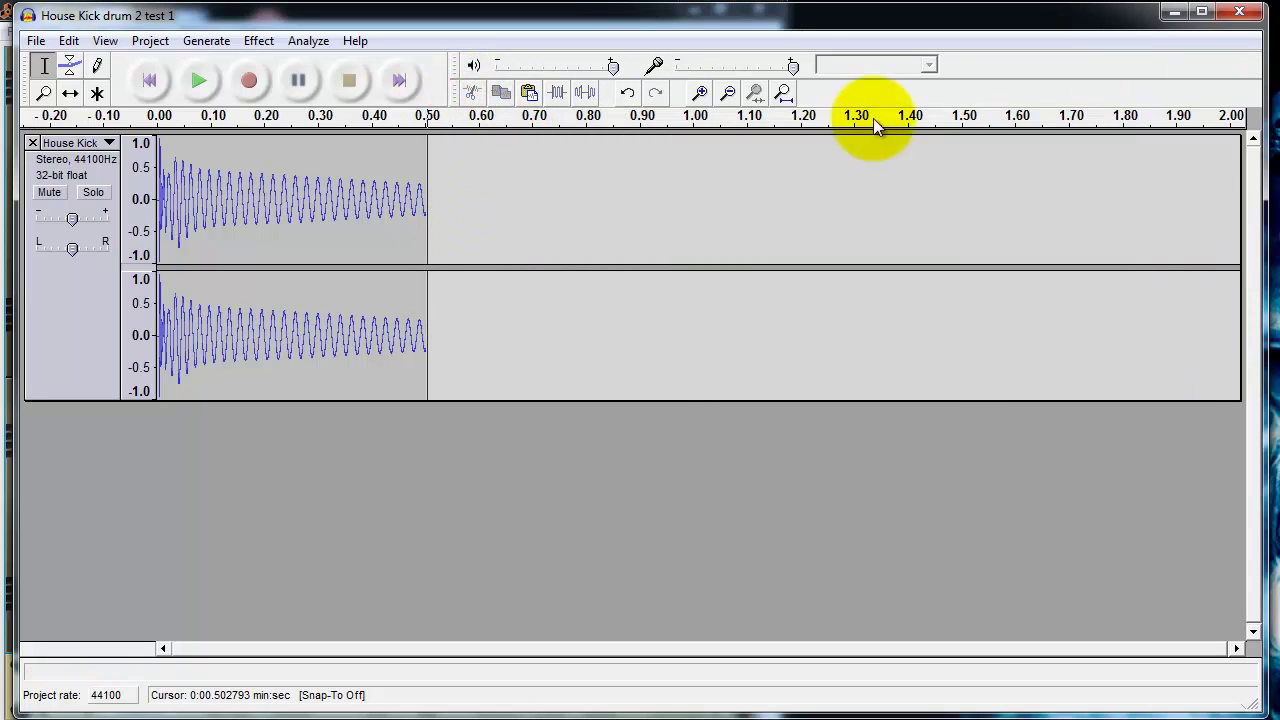
click(785, 94)
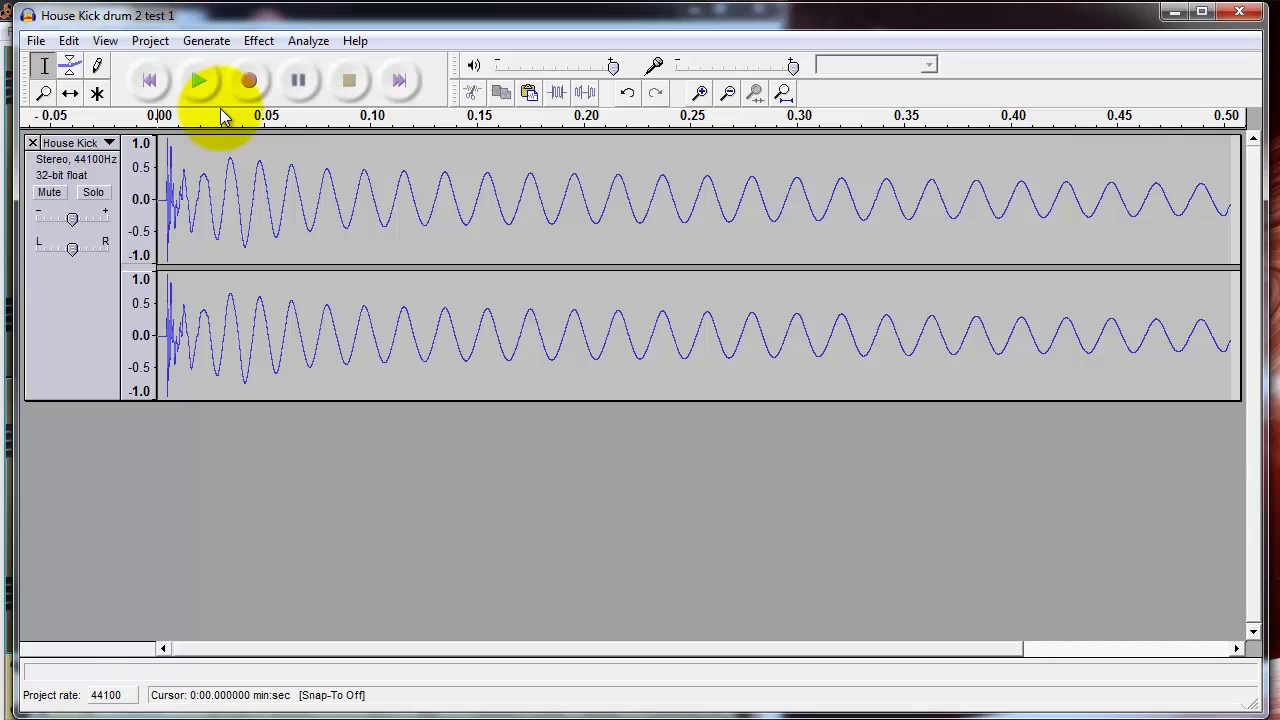
click(194, 86)
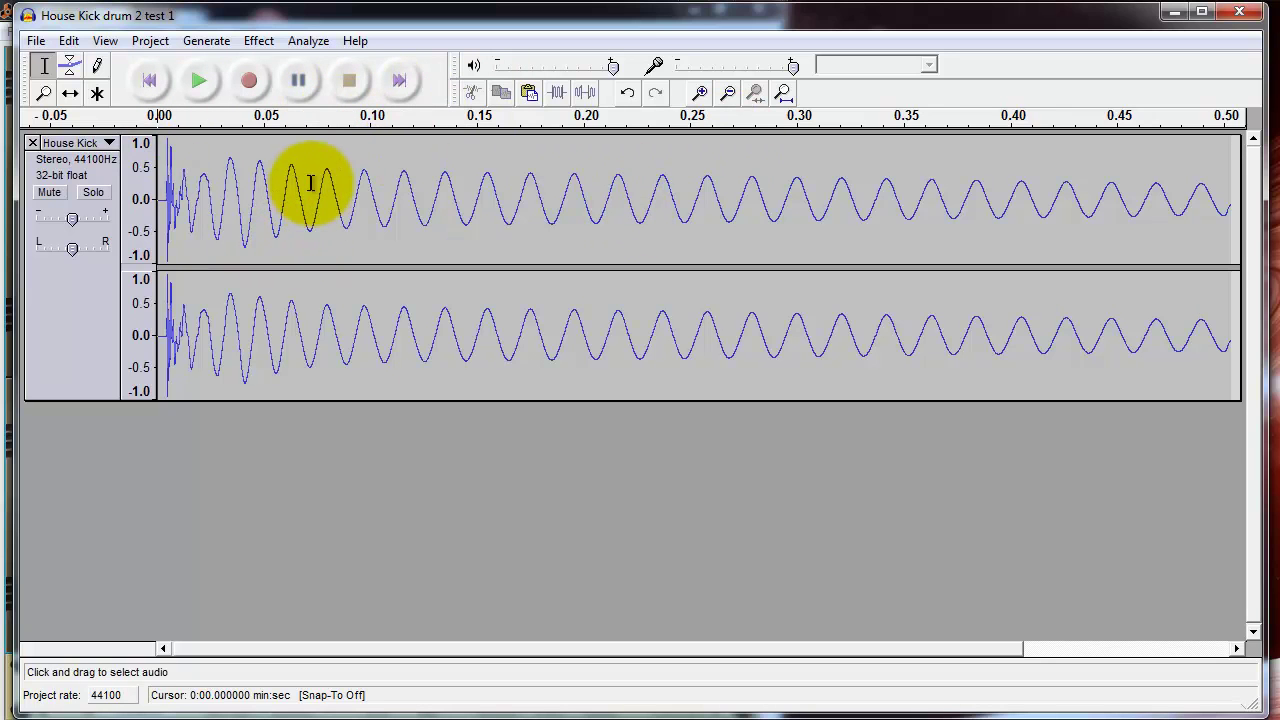
Step: Magnify the remaining kick's attack with the Zoom tool to about 0.0040 to 0.0080 s
click(44, 93)
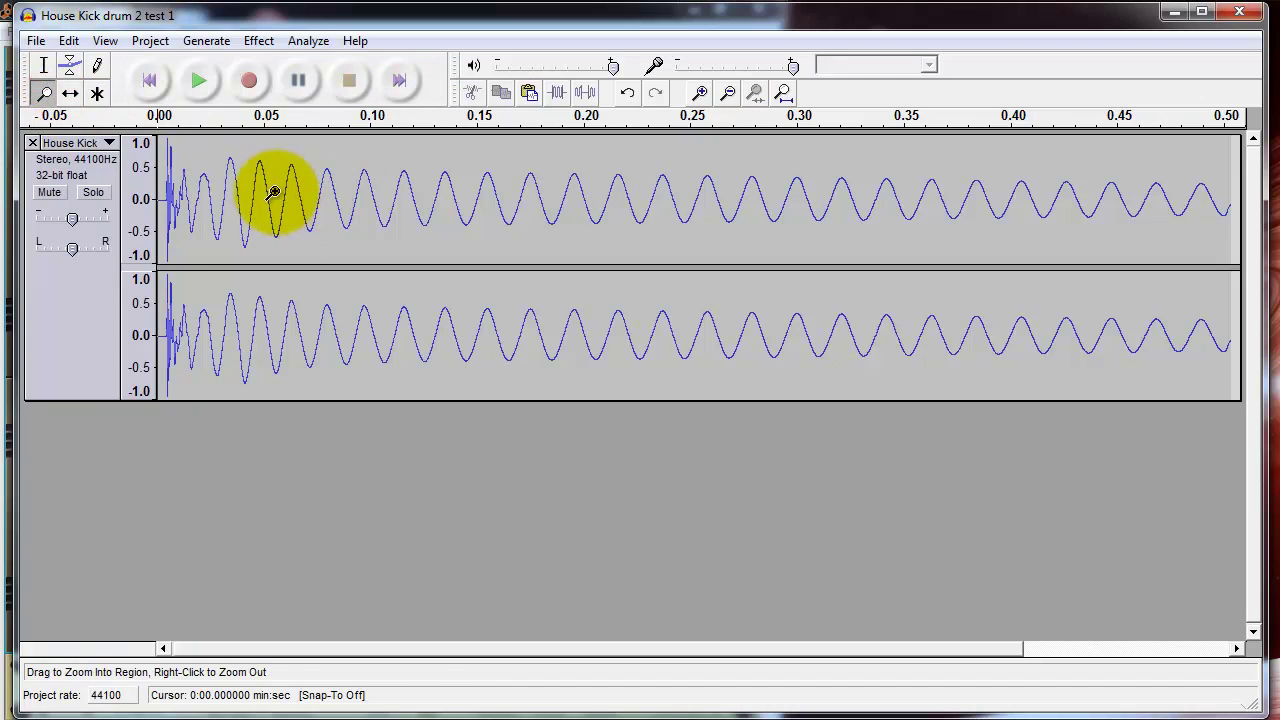
drag(240, 186, 669, 265)
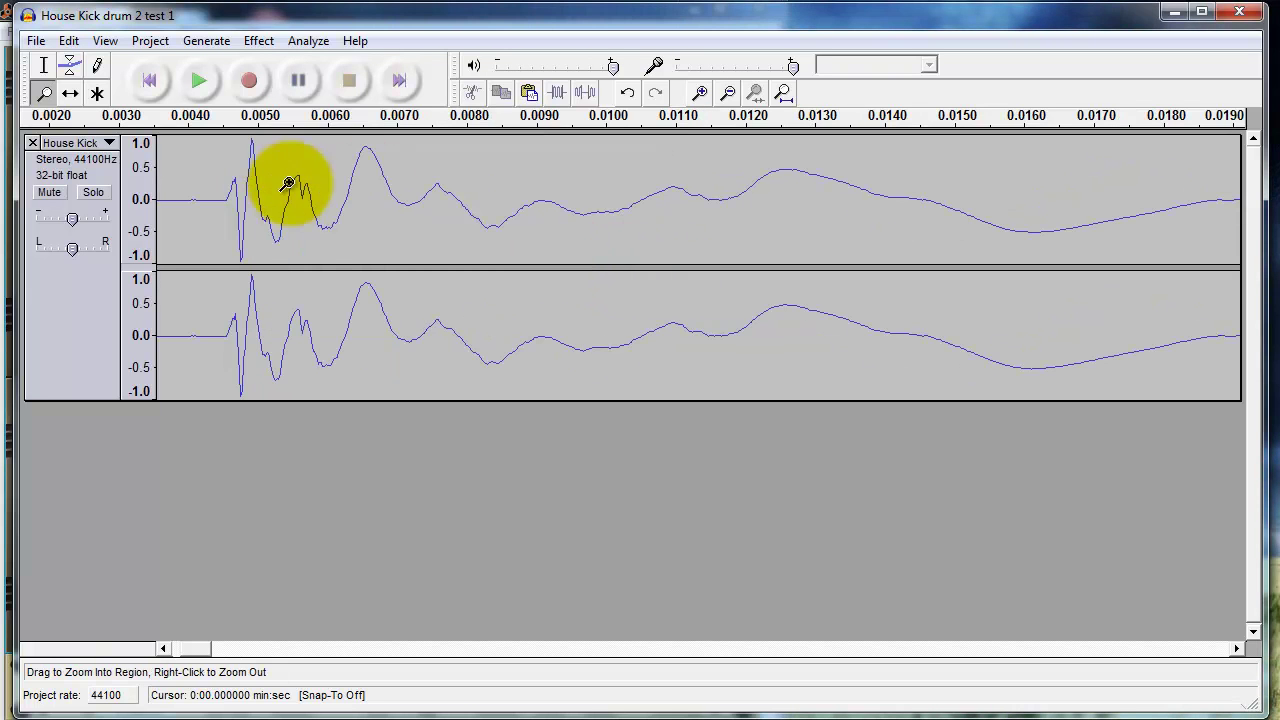
click(237, 173)
click(237, 173)
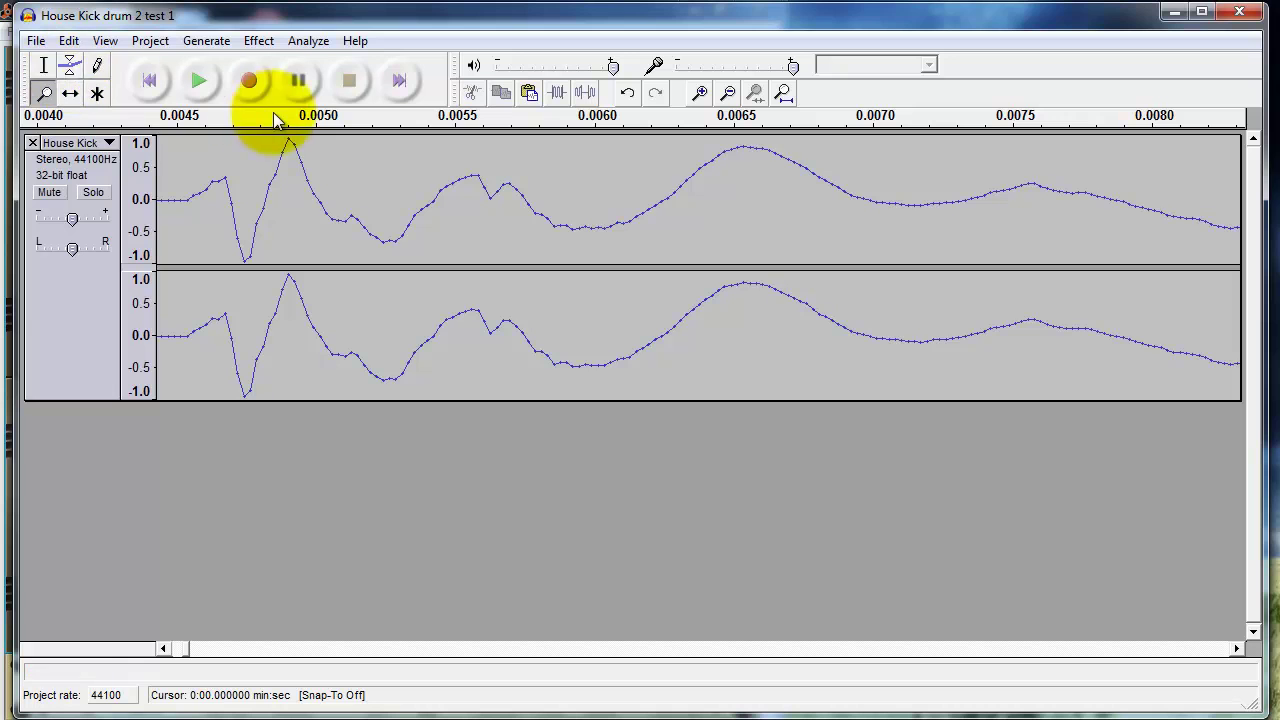
Step: Try the Envelope tool on the kick's attack, adding control points near 0.0045 s and 0.00495 s
click(70, 65)
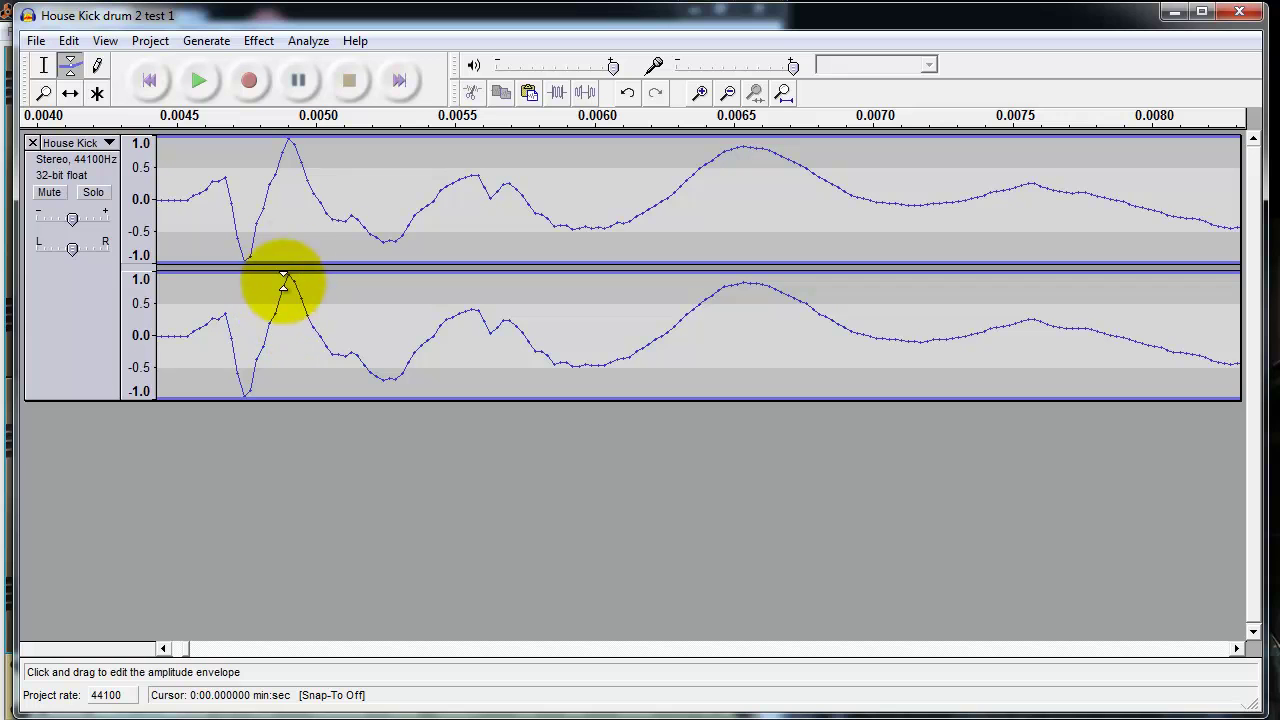
drag(295, 303, 298, 272)
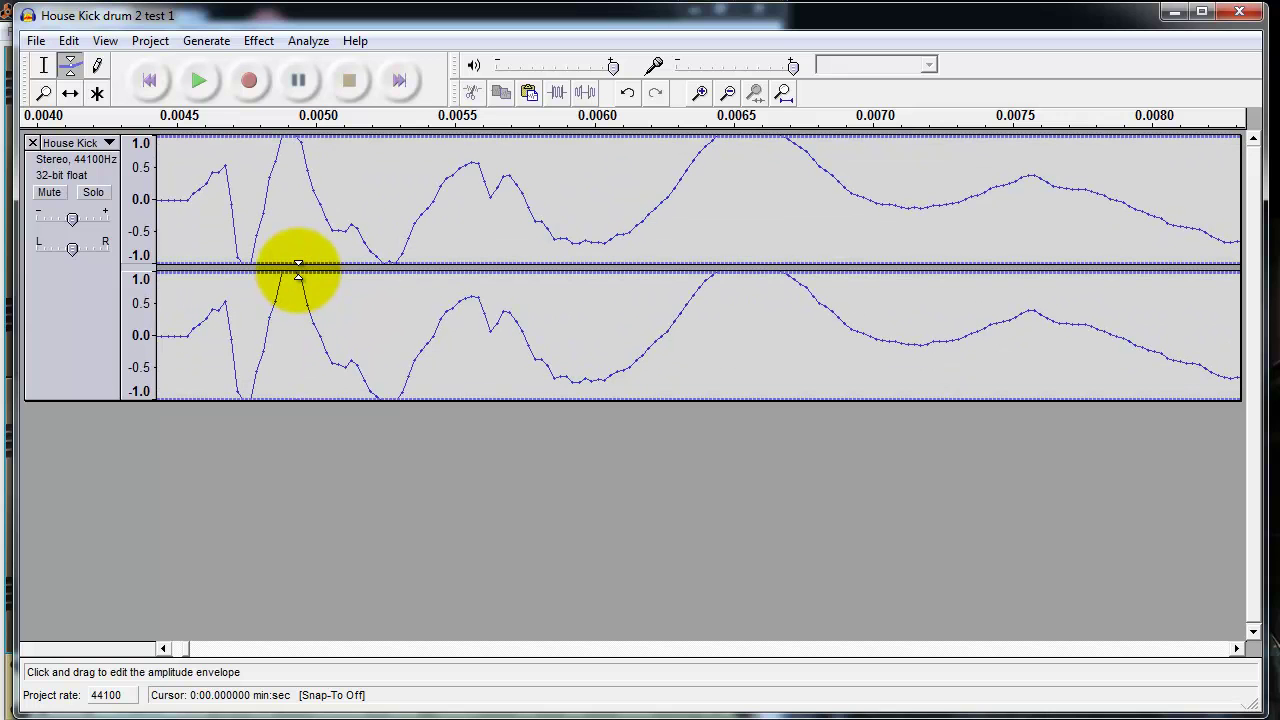
drag(298, 270, 177, 263)
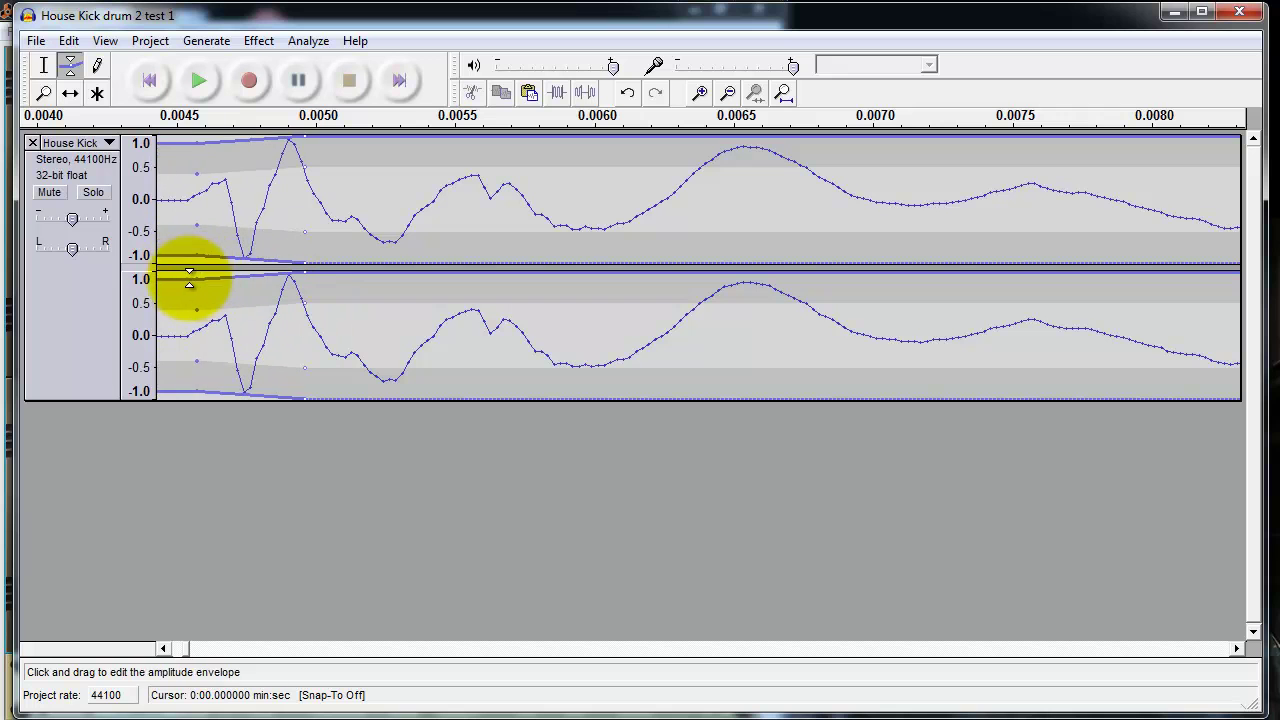
Step: Boost the waveform with envelope points near 0.0053, 0.0056 and 0.0065 s, and raise the small first peak near 0.0047 s
drag(346, 305, 372, 301)
drag(767, 288, 749, 294)
drag(597, 323, 352, 395)
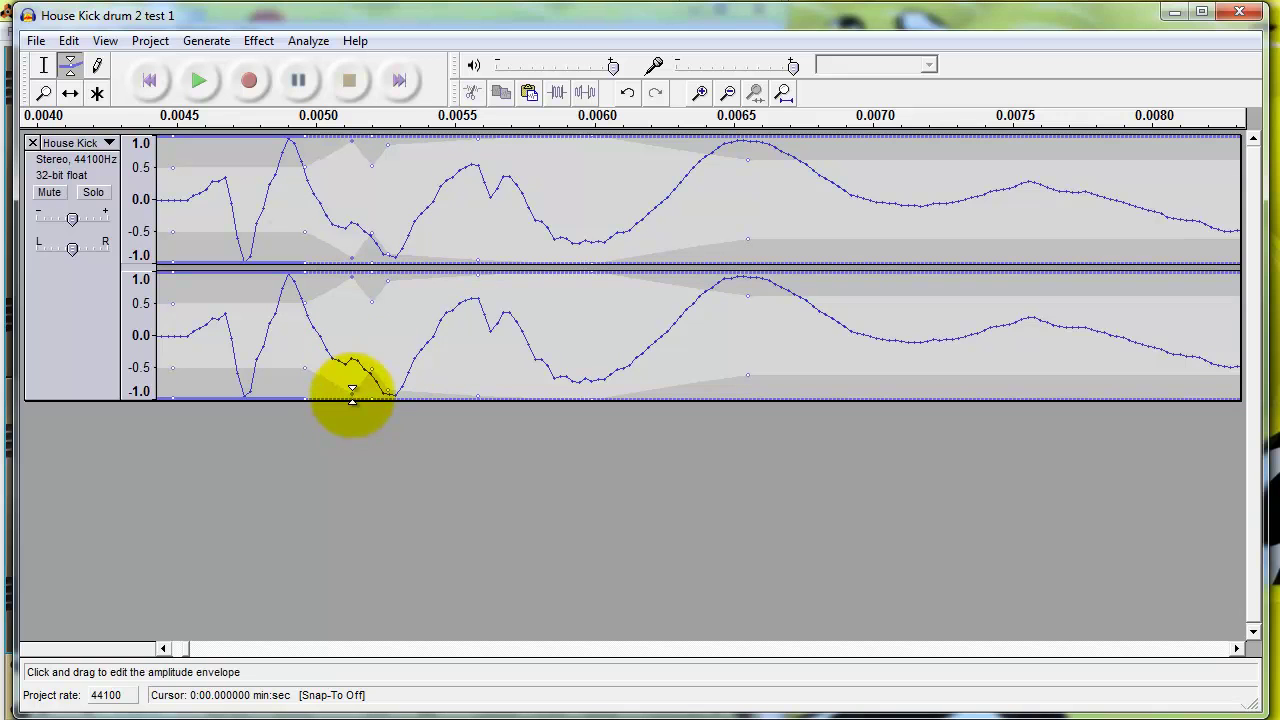
mouse_move(224, 318)
mouse_down()
mouse_move(229, 272)
mouse_move(248, 398)
mouse_up()
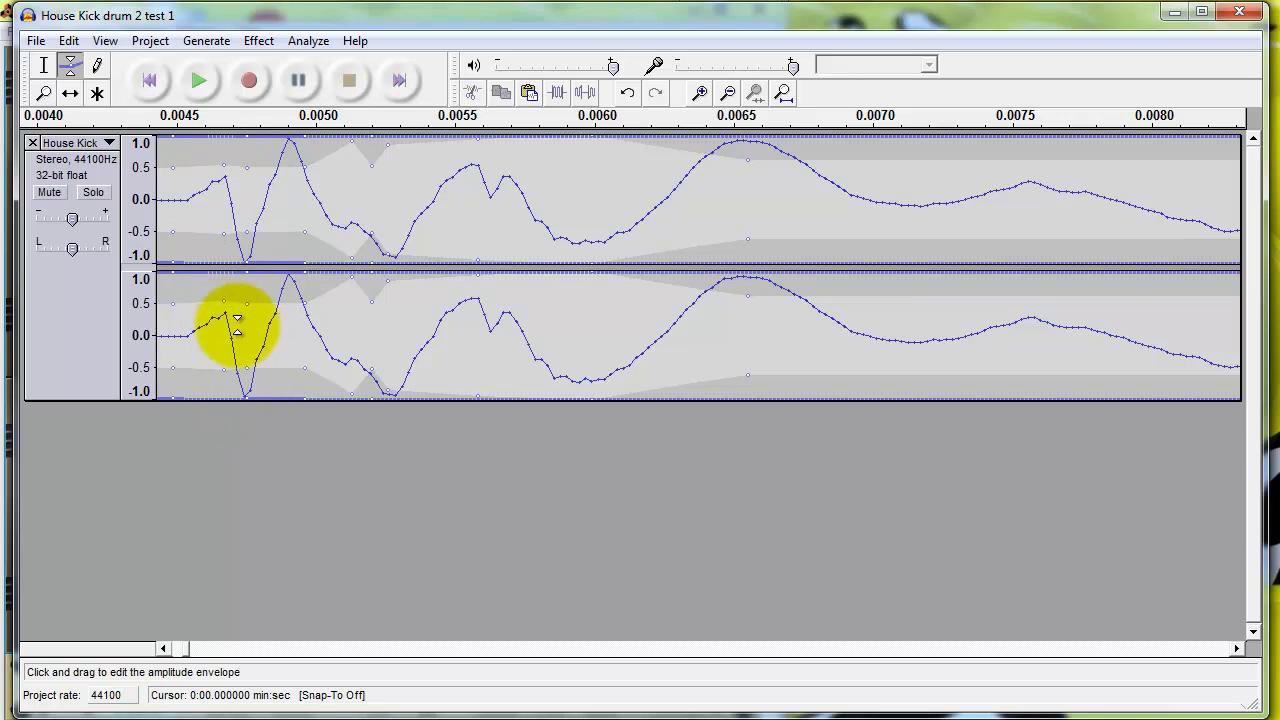
drag(224, 302, 226, 278)
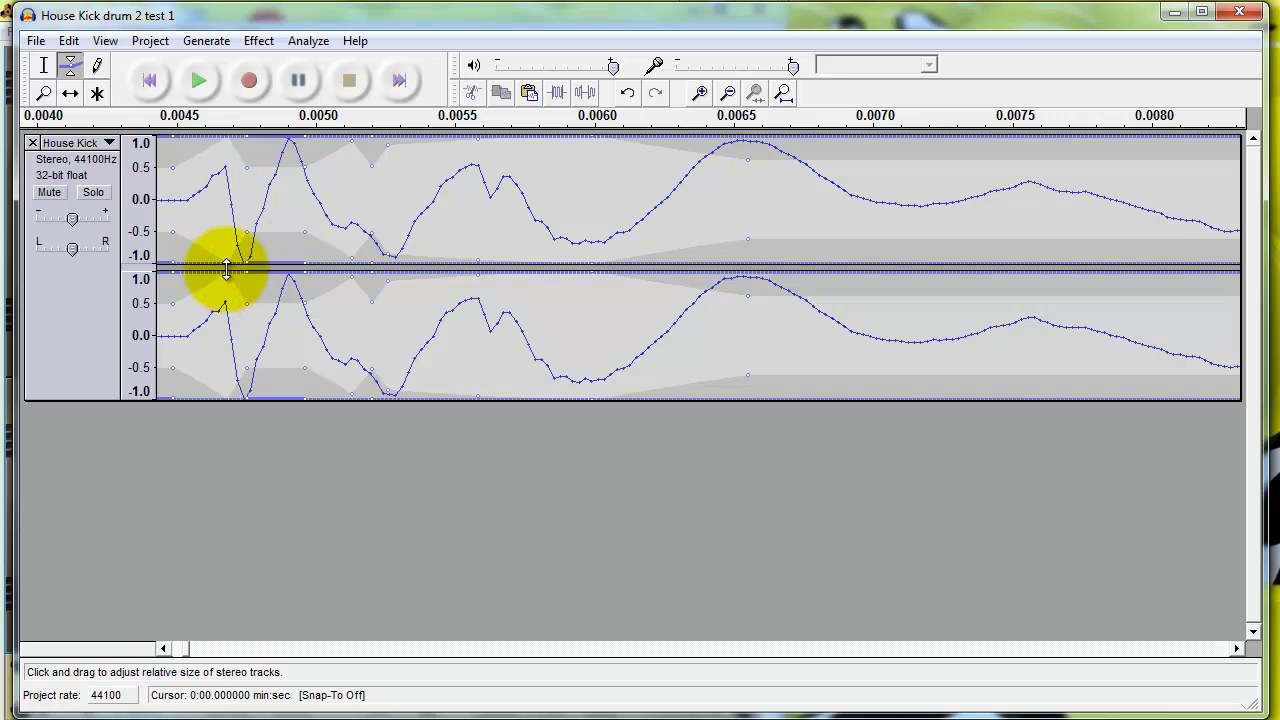
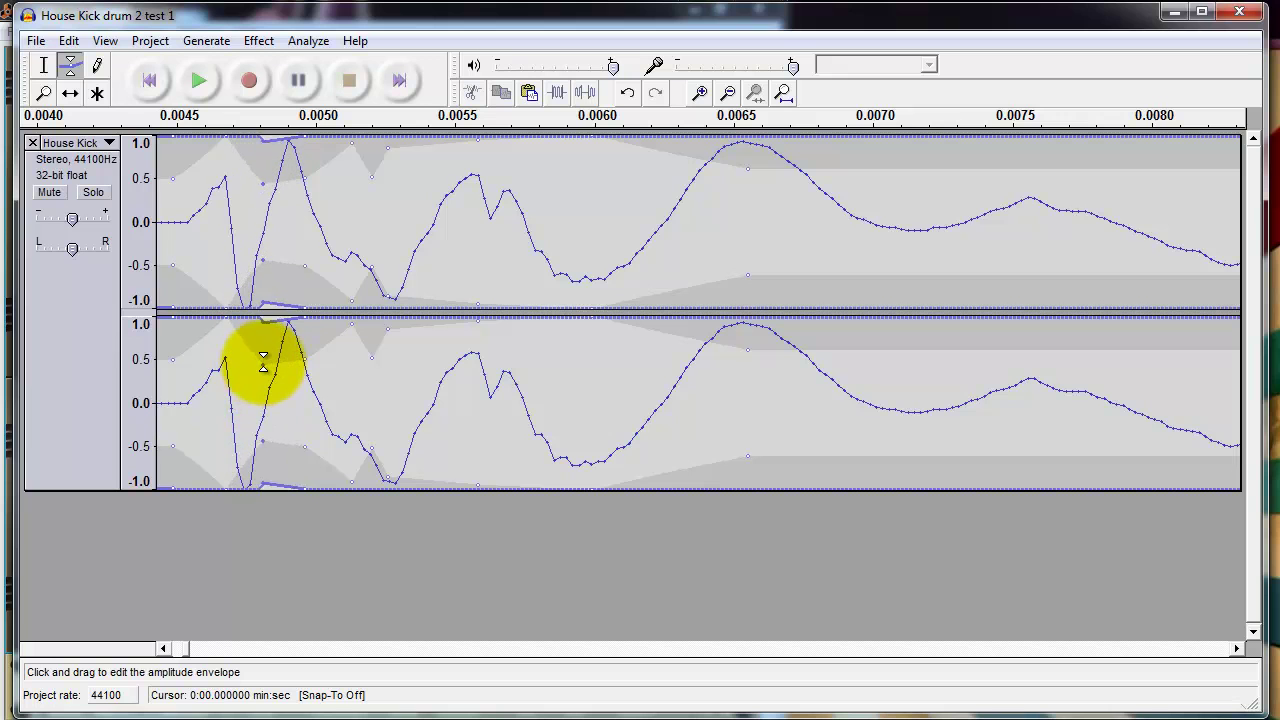
Step: Raise the envelope to full level at the first peak near 0.0047 s and play the kick
mouse_move(244, 489)
mouse_down()
mouse_move(221, 468)
mouse_move(224, 438)
mouse_move(264, 475)
mouse_move(242, 478)
mouse_up()
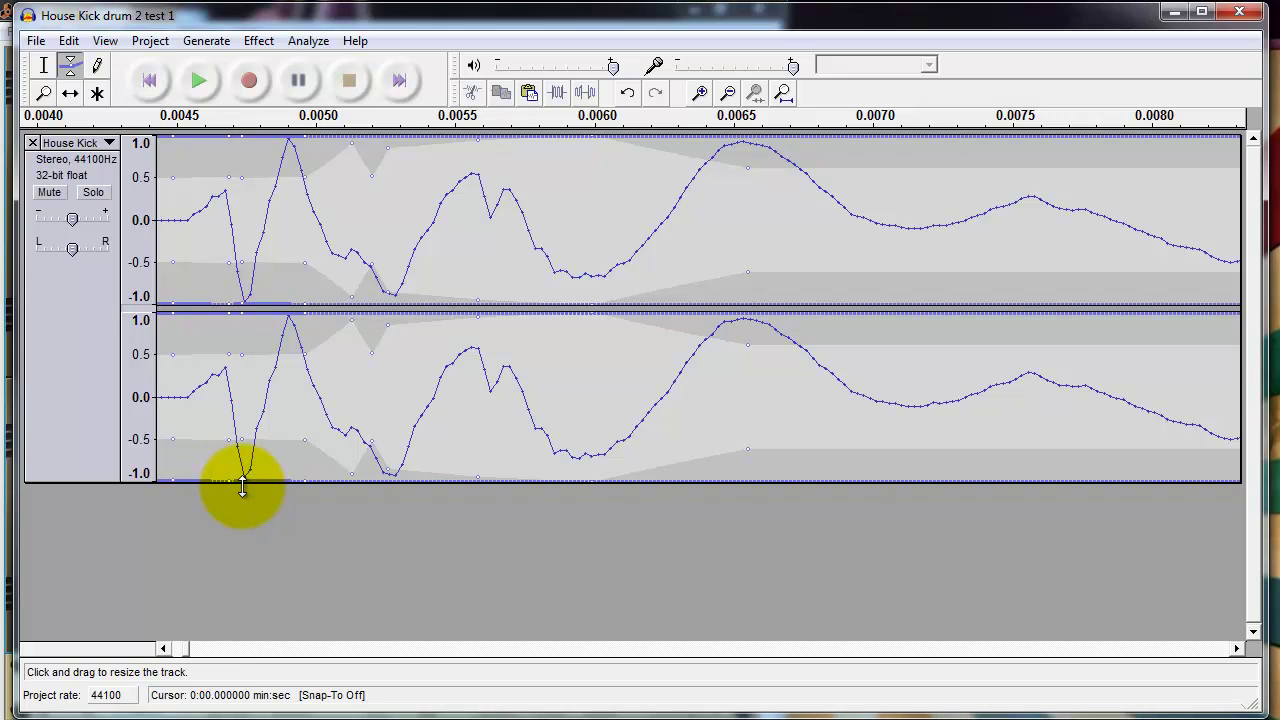
click(226, 443)
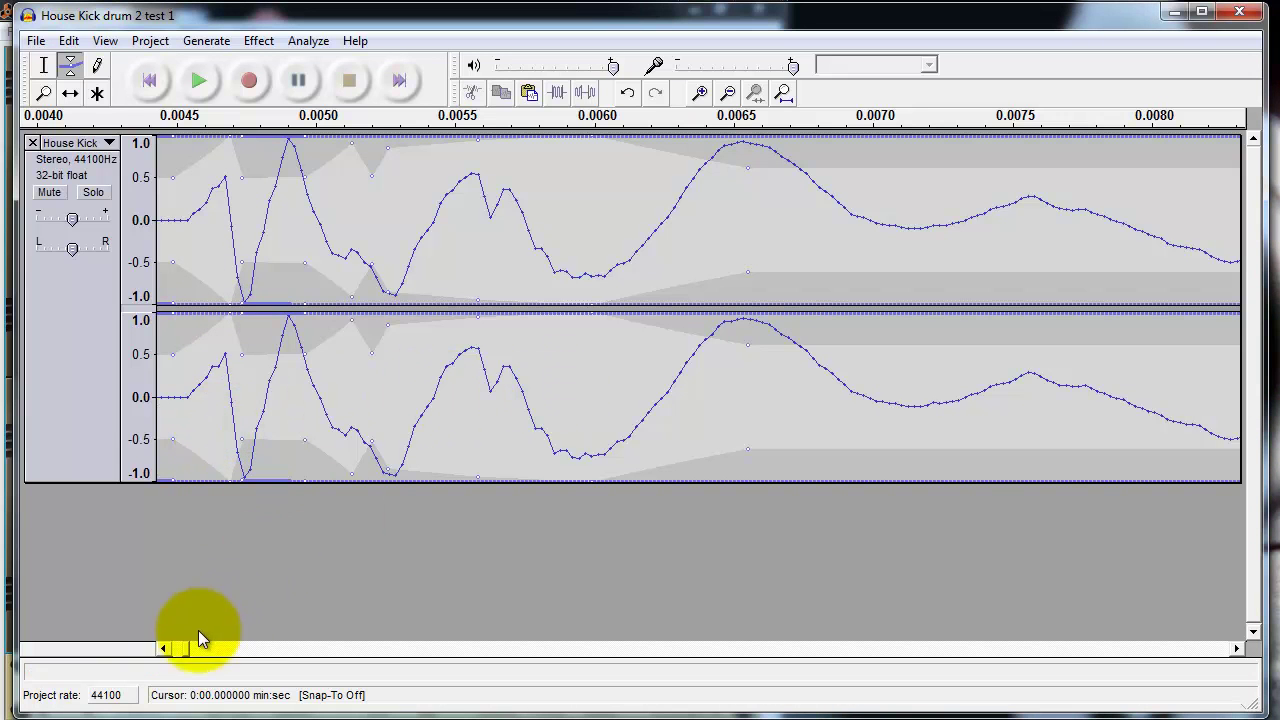
click(188, 68)
click(342, 80)
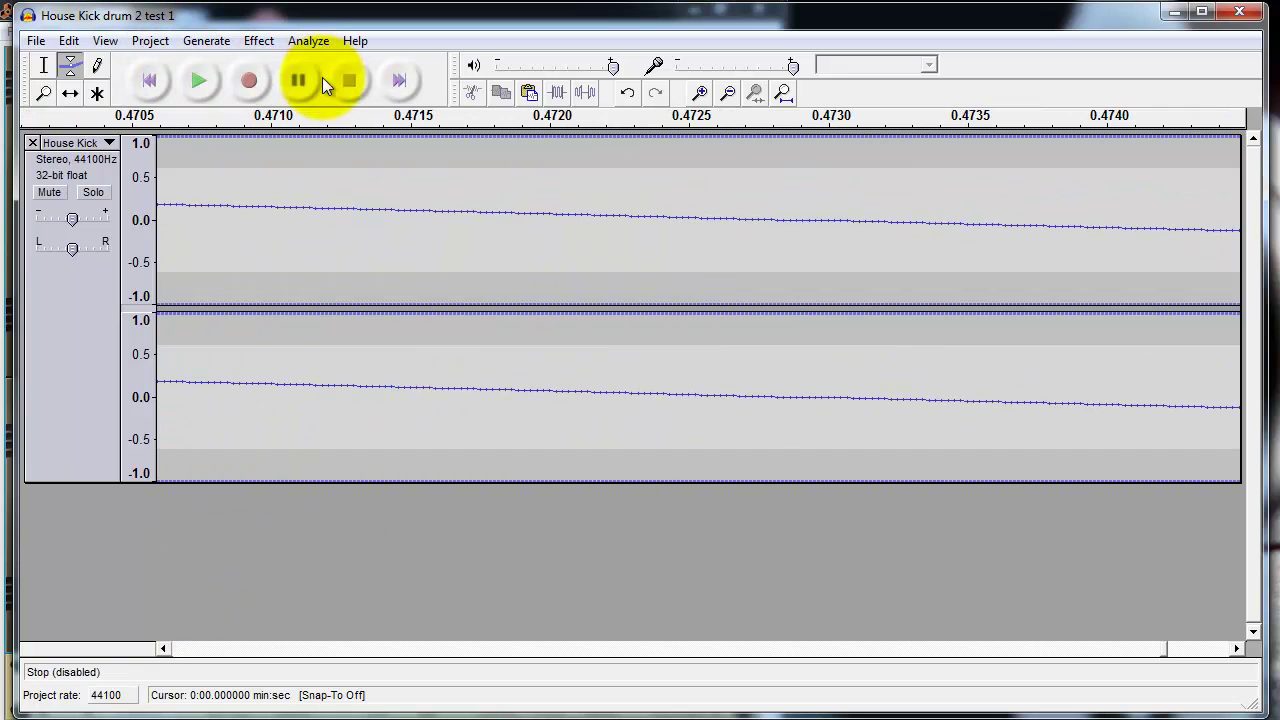
Step: Dip the envelope sharply near 0.0052 s with added points on both sides, and raise it to full level from about 0.0071 s
drag(1152, 651, 185, 644)
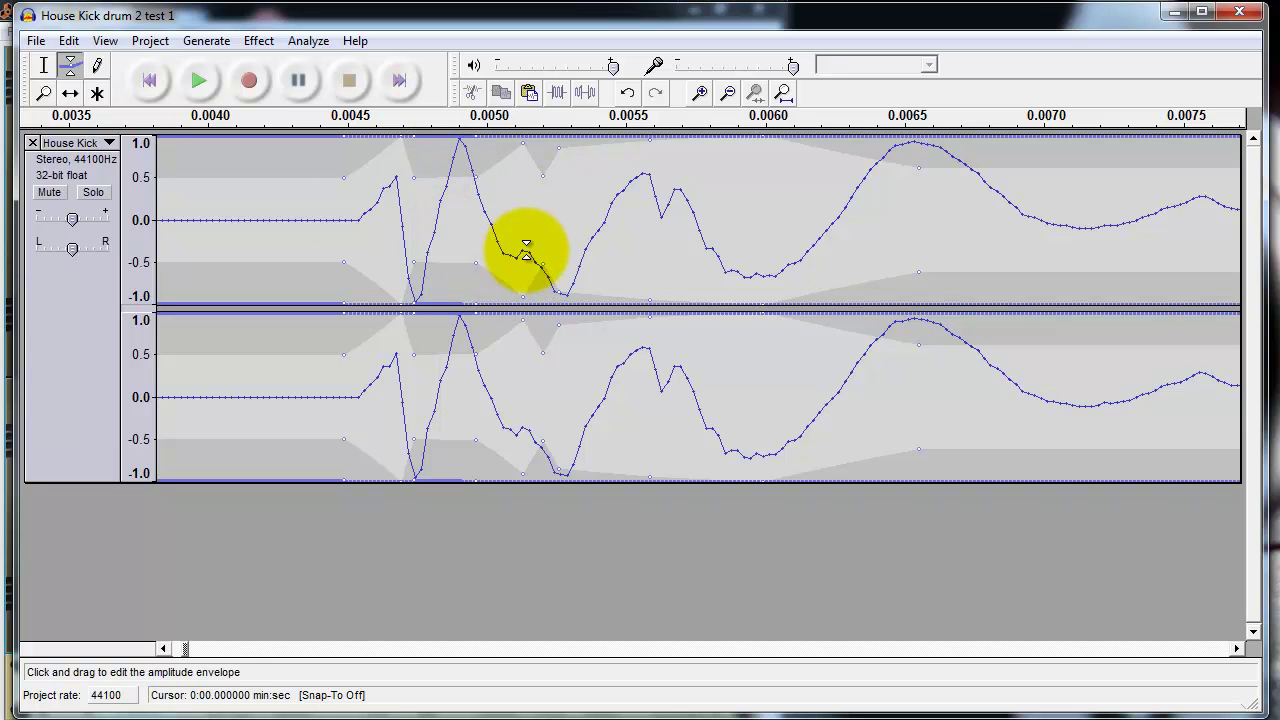
drag(538, 262, 558, 288)
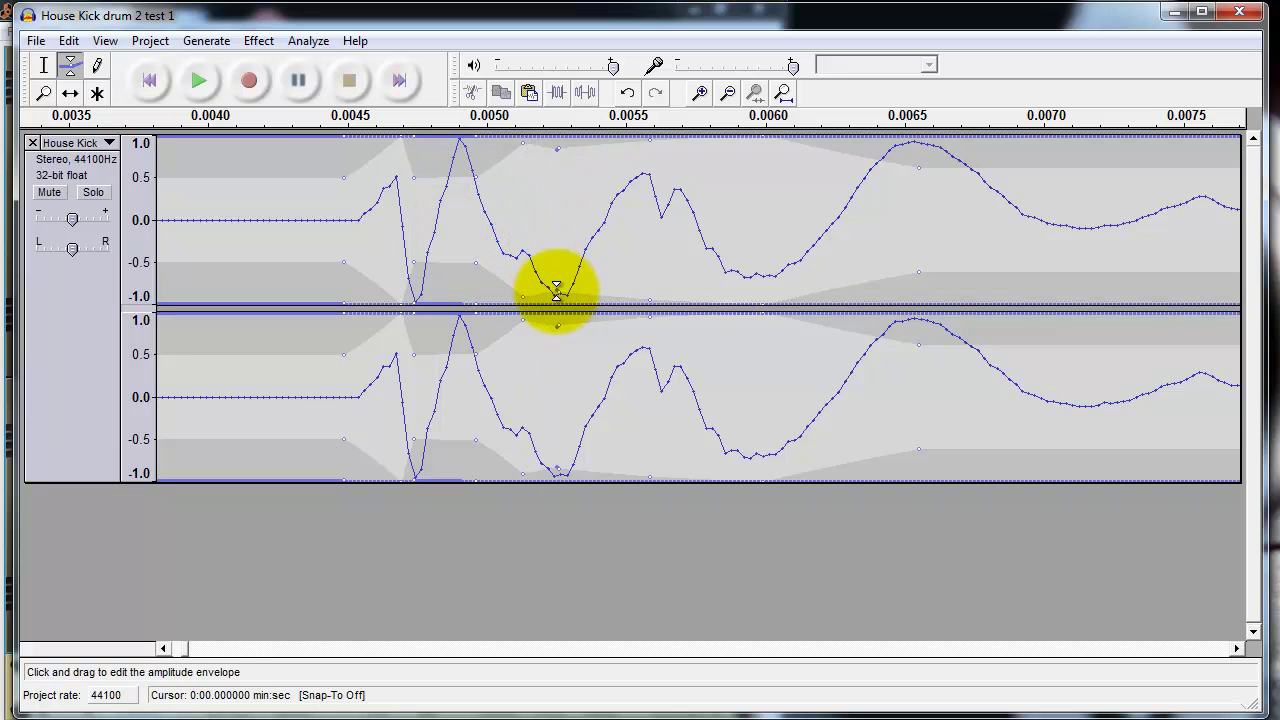
drag(526, 243, 510, 262)
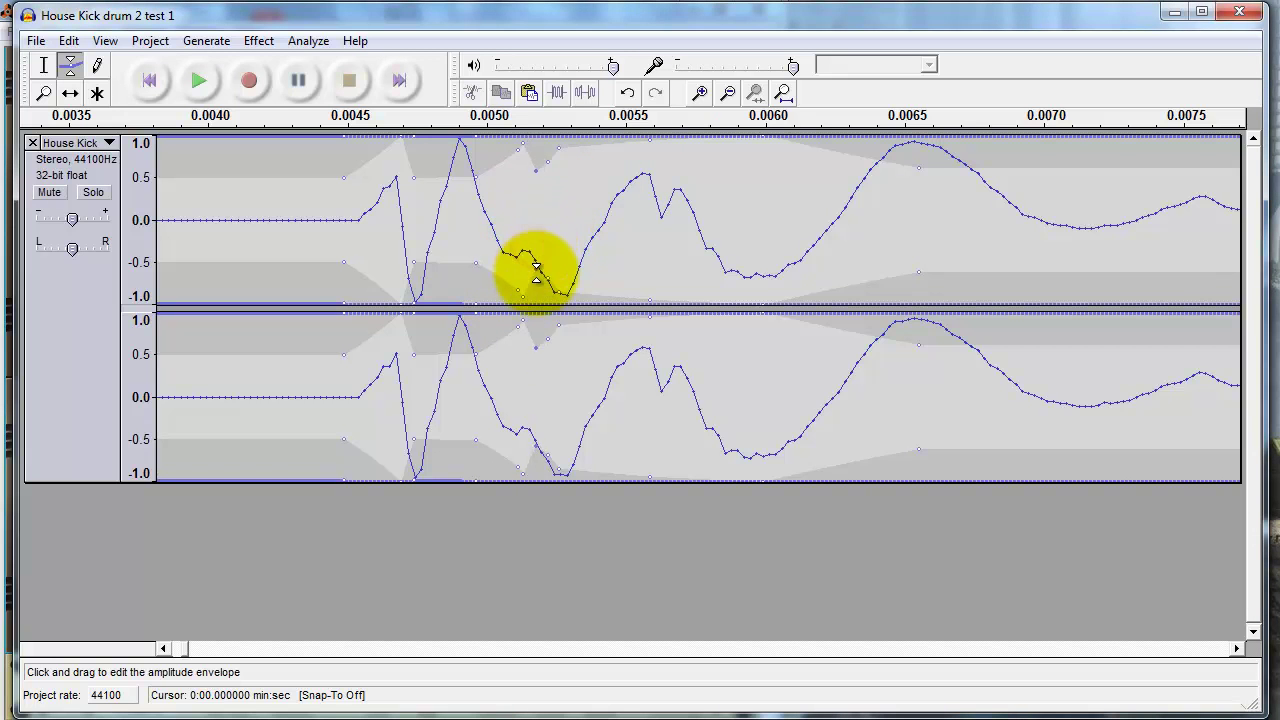
drag(536, 284, 536, 222)
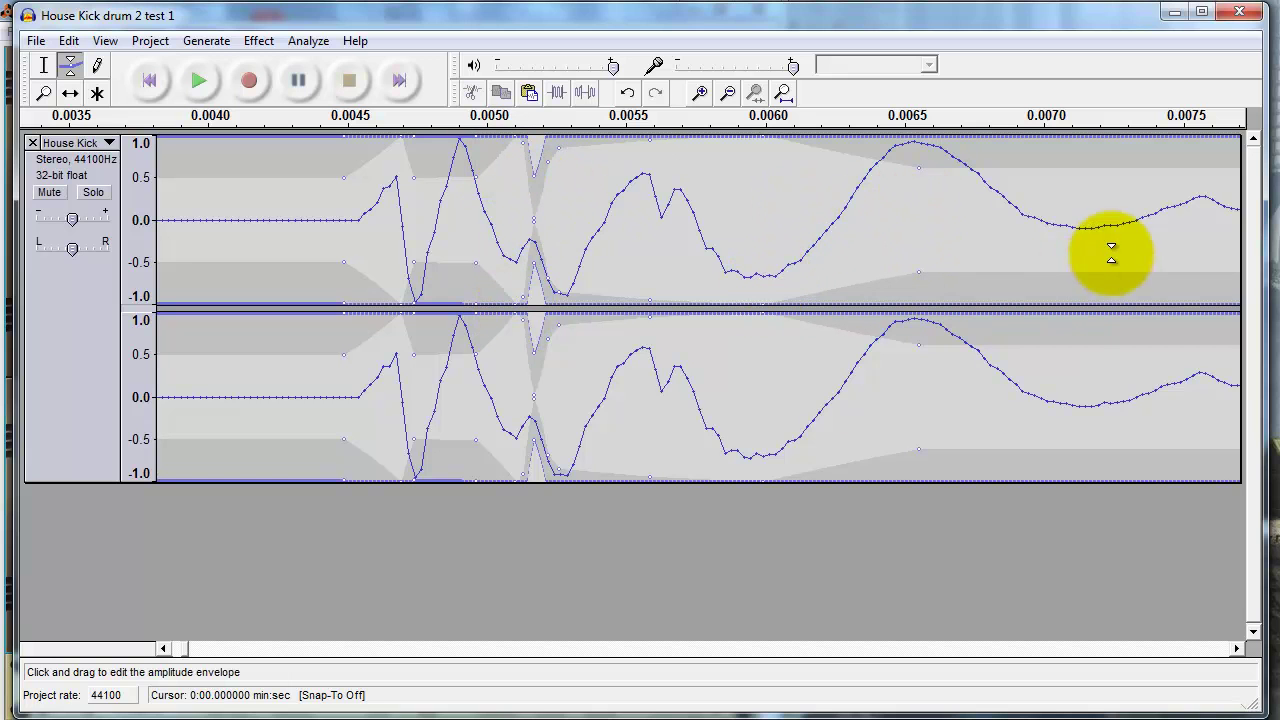
drag(1240, 650, 1242, 650)
drag(580, 230, 591, 306)
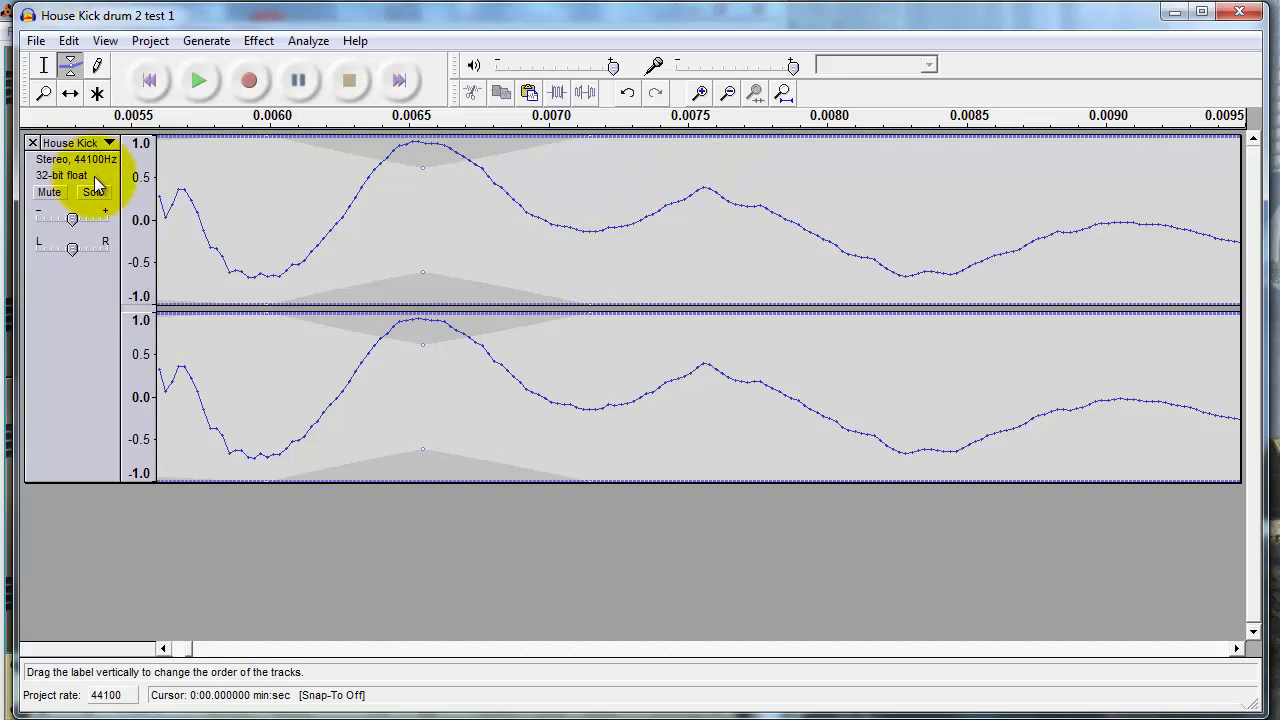
Step: Lower the kick's body with the Envelope tool, adding control points near 0.030 s and 0.043 s
click(43, 92)
right_click(320, 252)
right_click(320, 252)
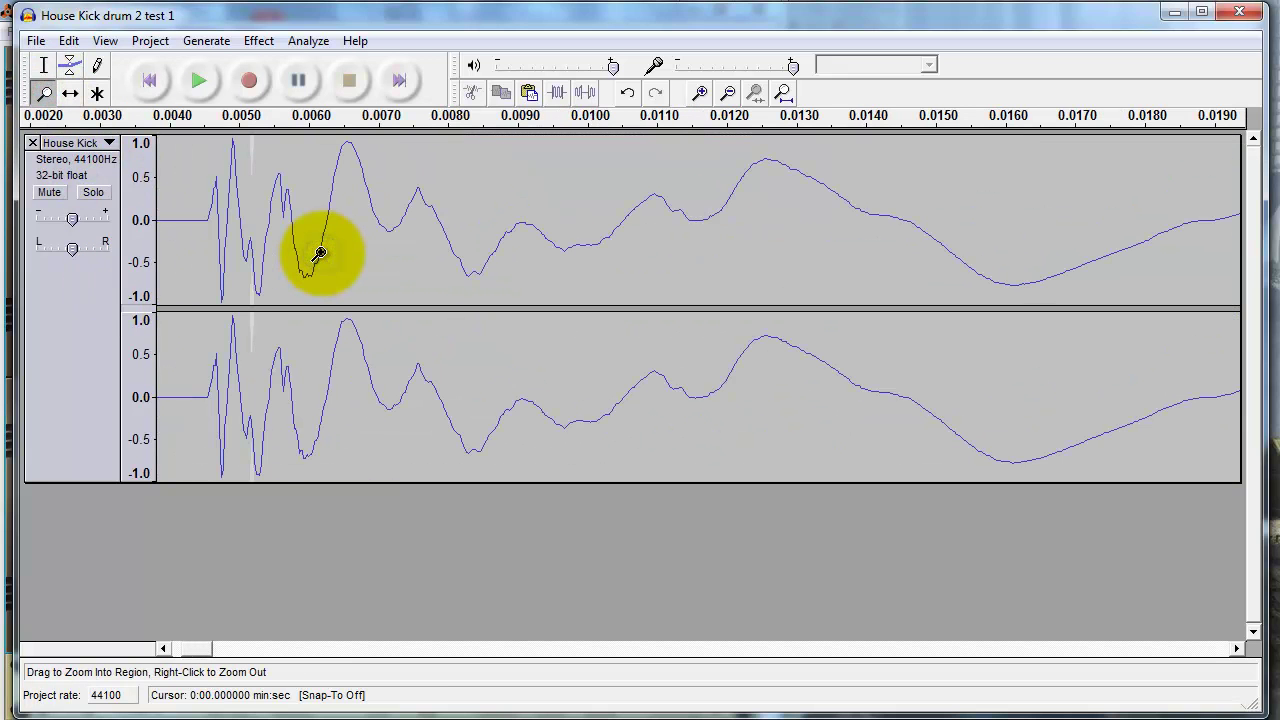
right_click(320, 252)
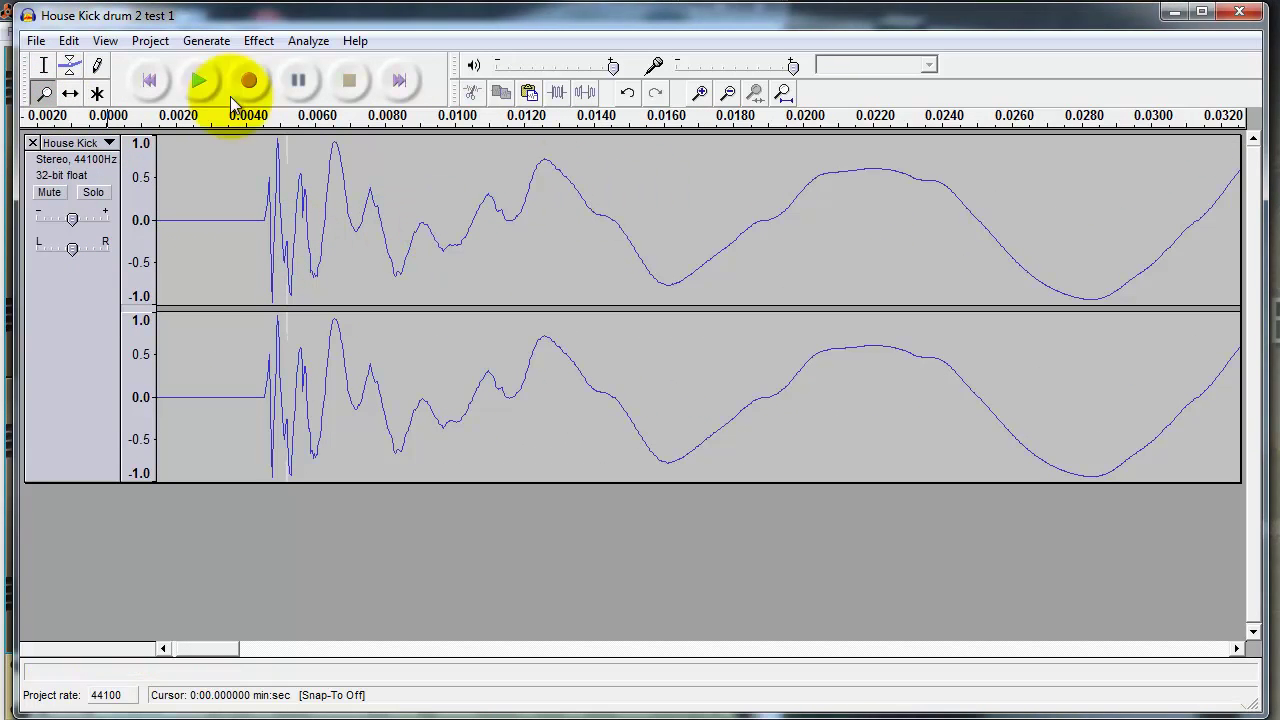
click(70, 66)
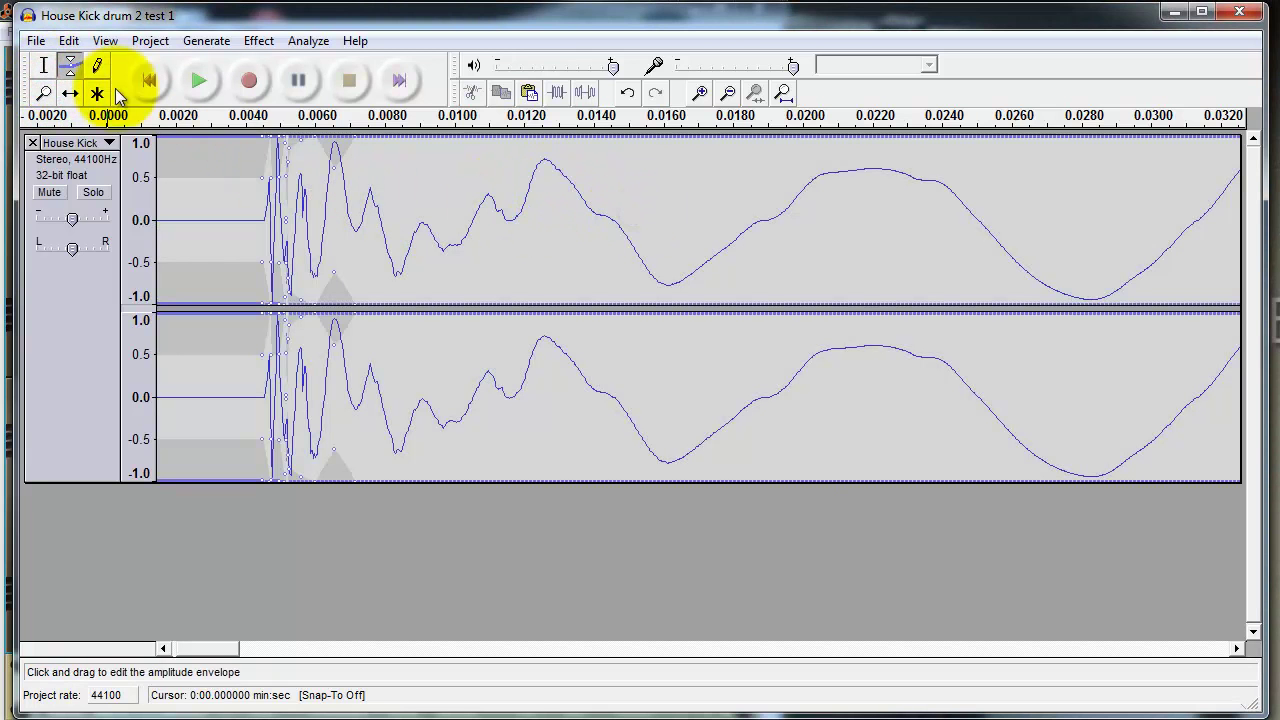
click(43, 92)
right_click(591, 322)
right_click(591, 322)
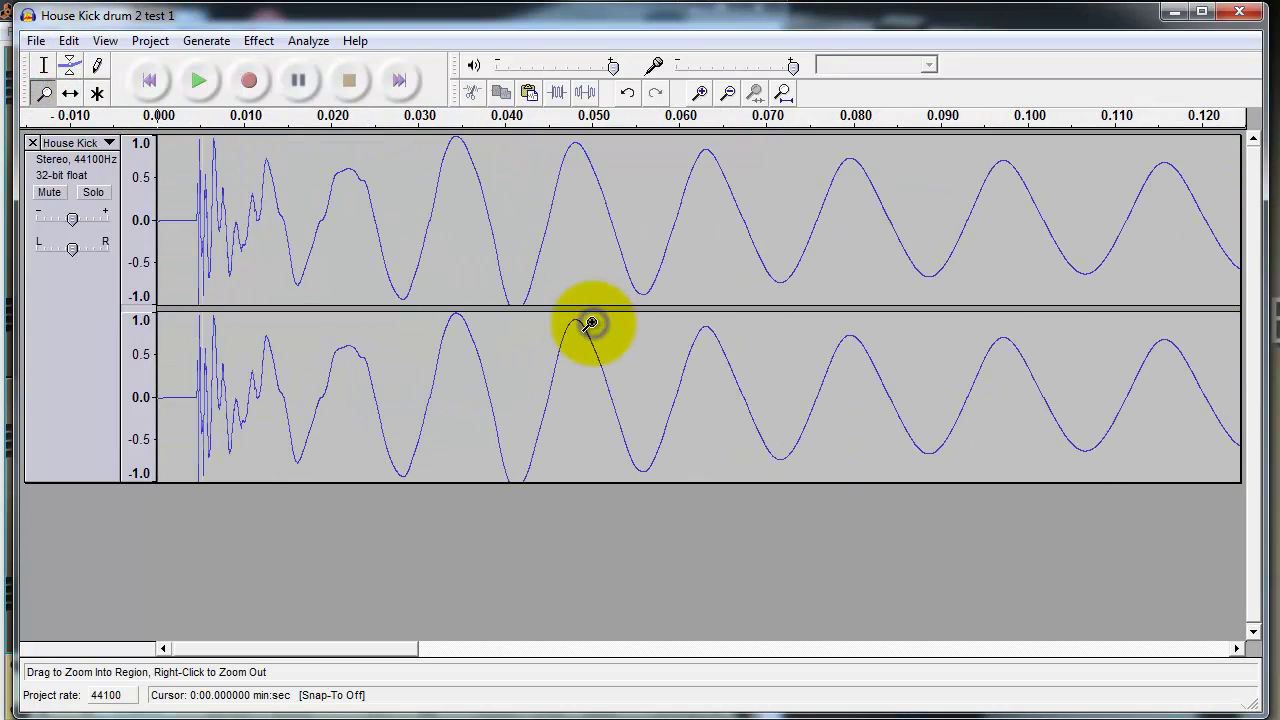
click(70, 66)
mouse_move(446, 145)
mouse_down()
mouse_move(429, 137)
mouse_move(422, 152)
mouse_up()
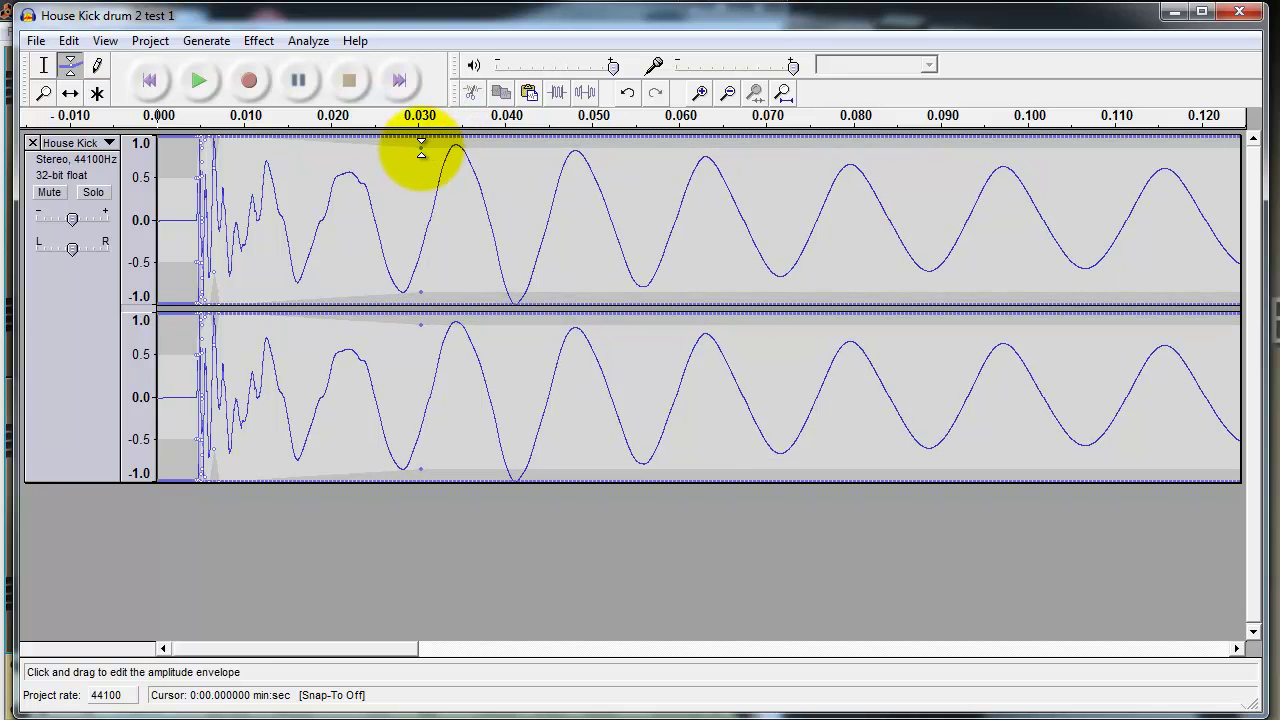
drag(529, 300, 530, 289)
drag(357, 650, 143, 692)
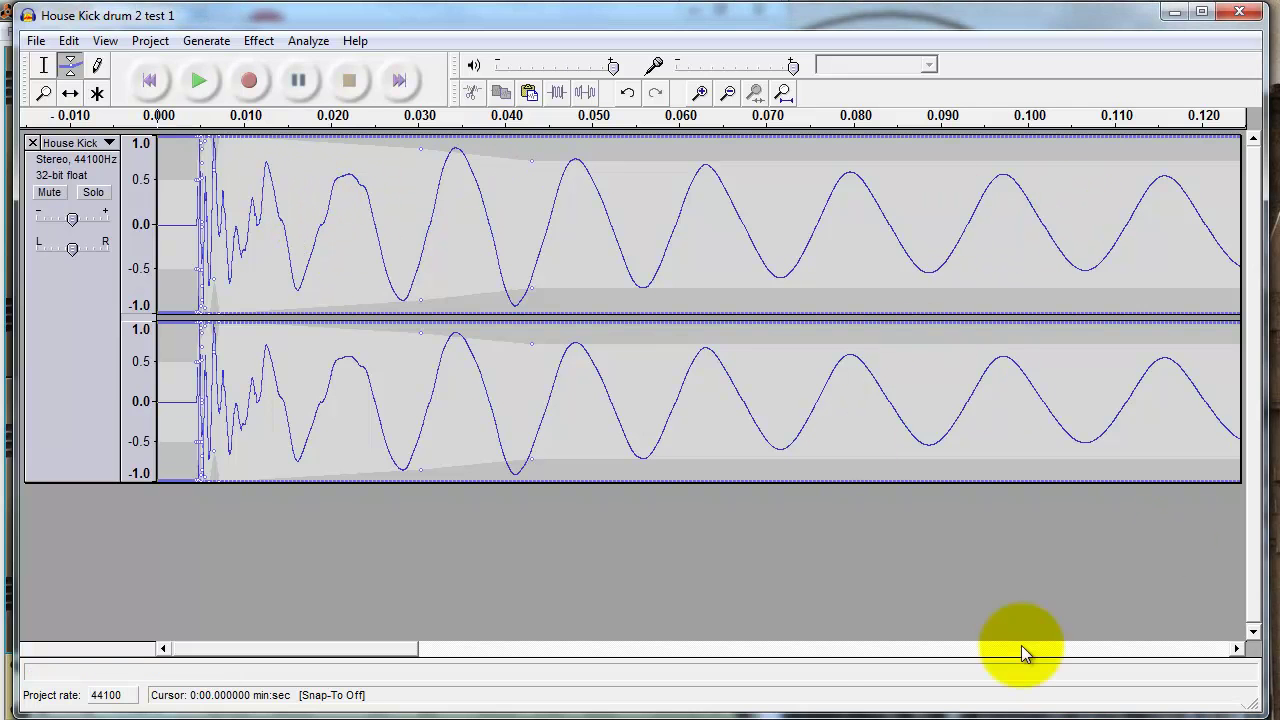
Step: Inspect the whole kick's decay out to about 0.50 s, and magnify the part from about 0.12 to 0.36 s
click(43, 92)
right_click(396, 264)
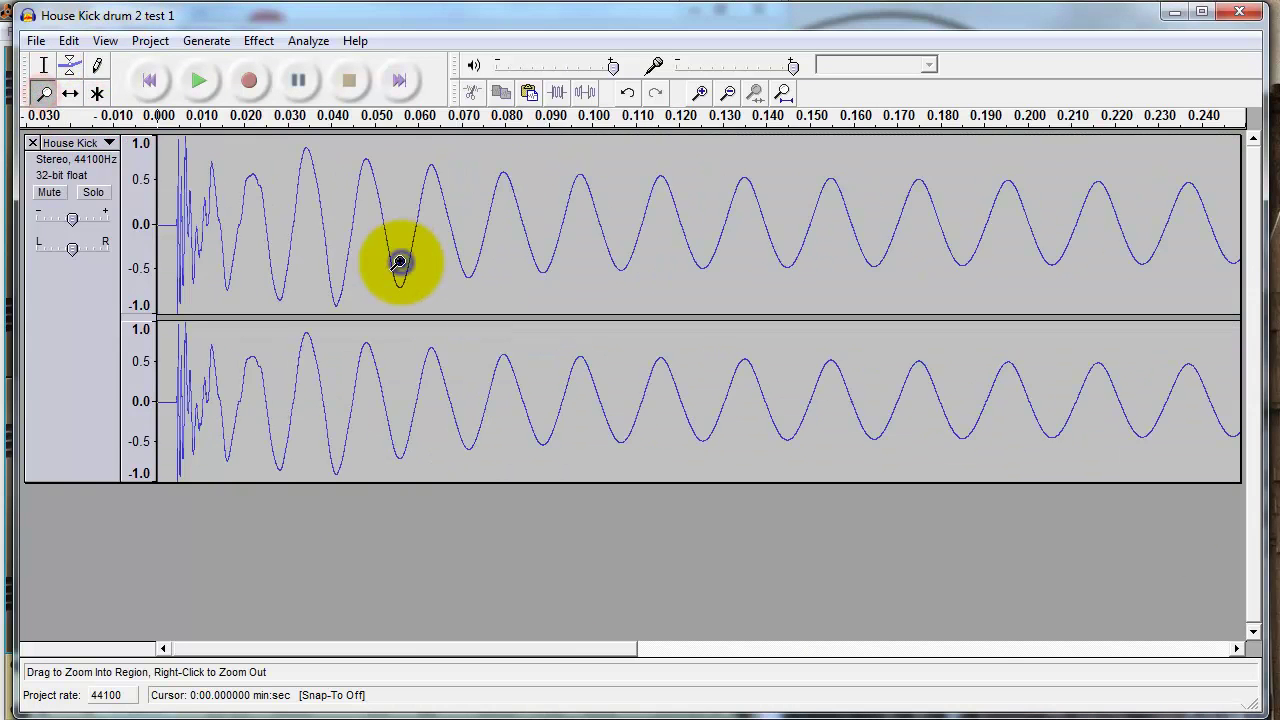
right_click(400, 261)
right_click(400, 261)
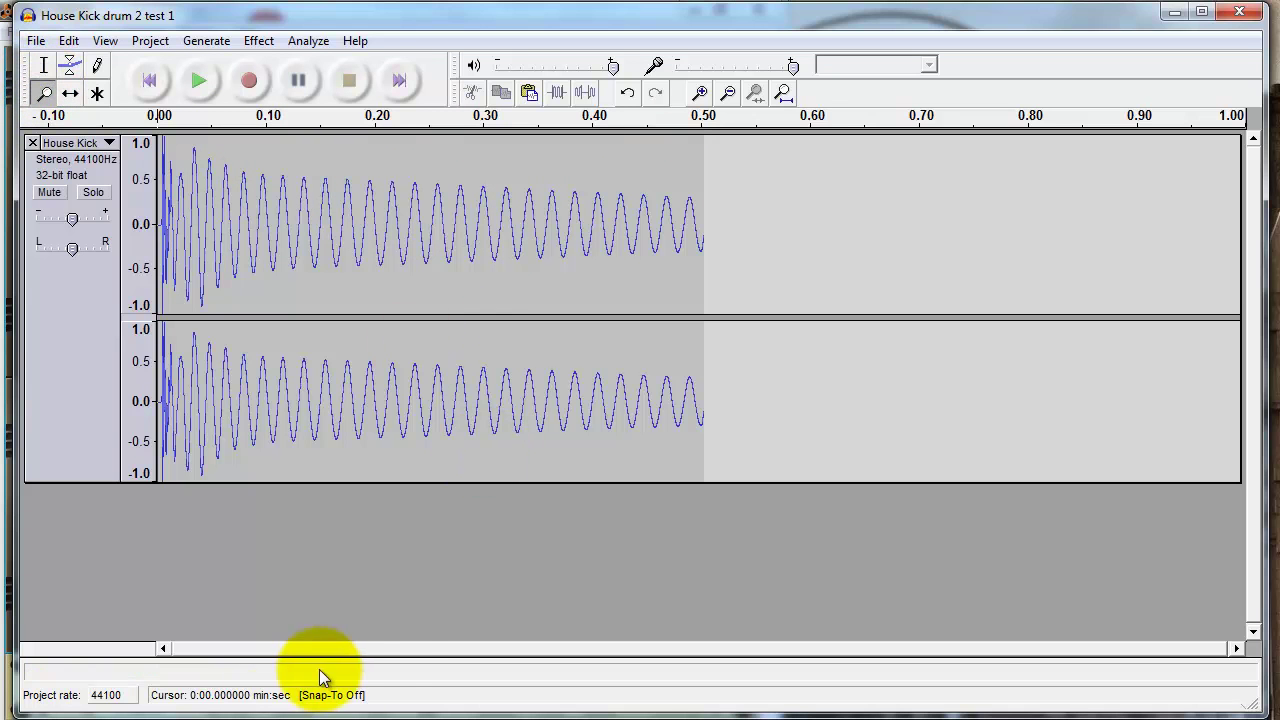
click(379, 647)
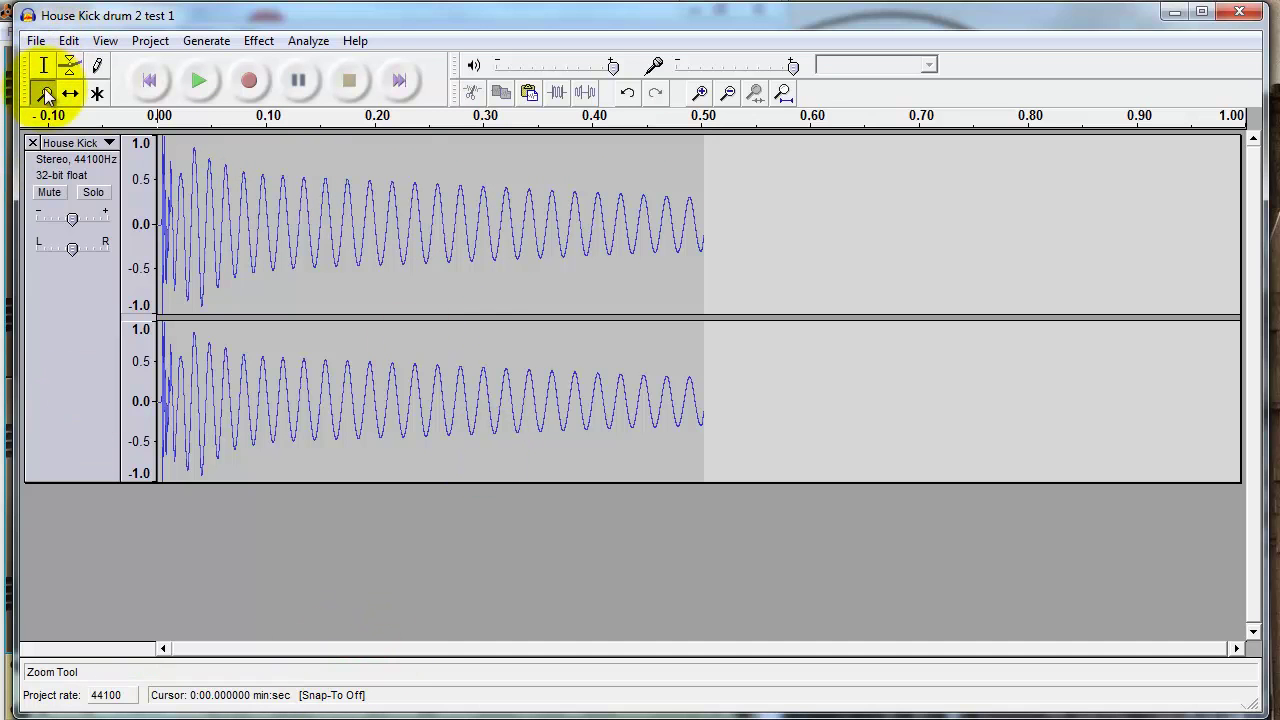
click(330, 255)
click(330, 255)
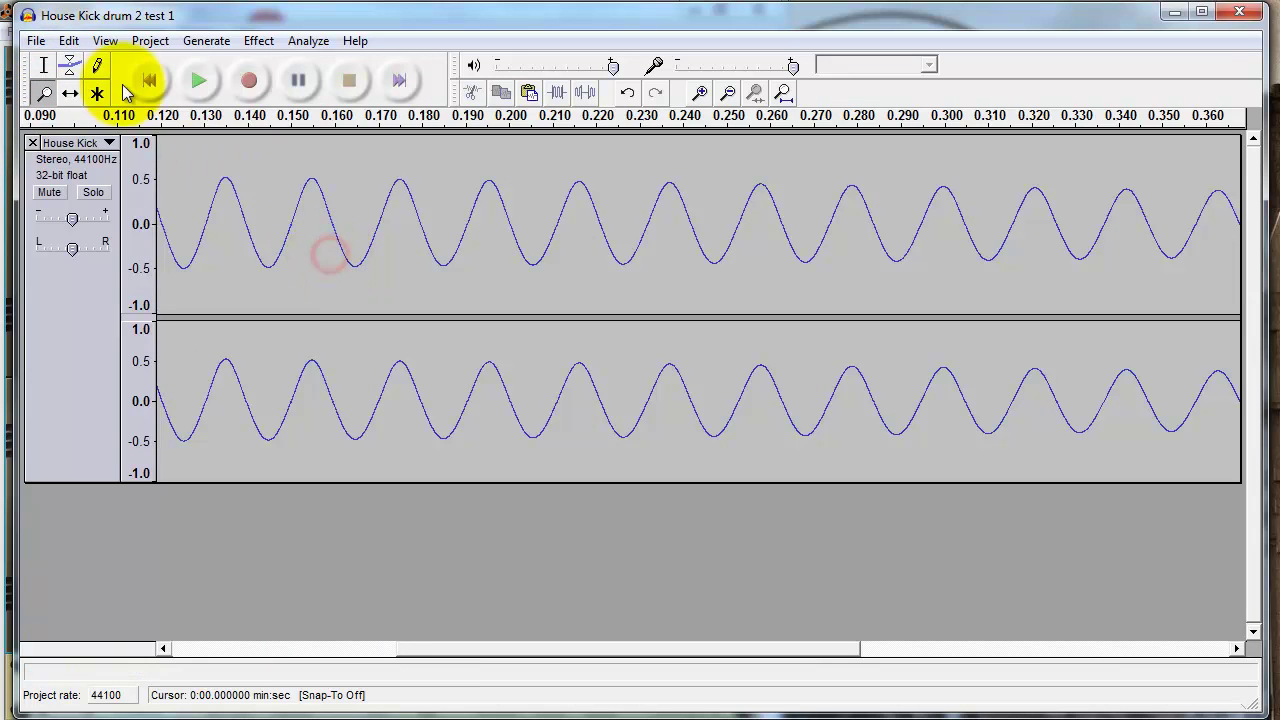
Step: Save the project as House Kick drum 2 test 1 in the Test folder
click(33, 40)
click(86, 134)
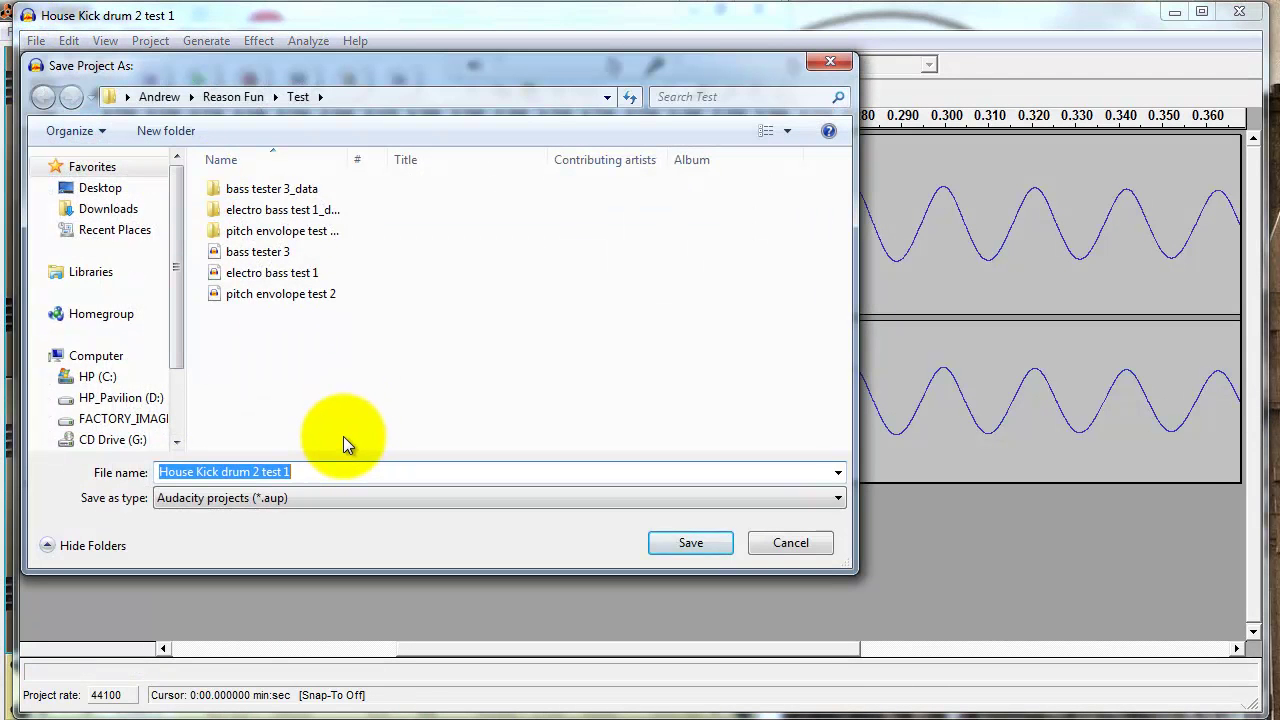
click(696, 547)
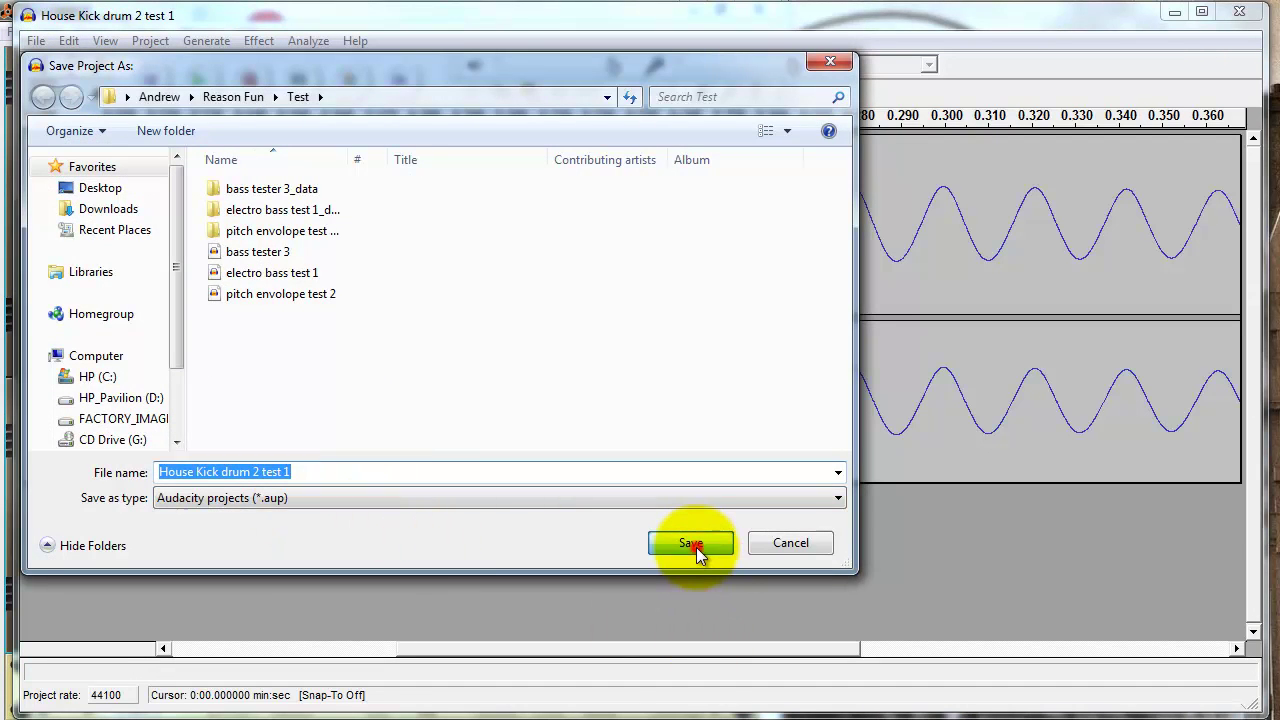
Step: Export the kick as the WAV file House Kick drum 2 test 2 in the Test folder
click(35, 41)
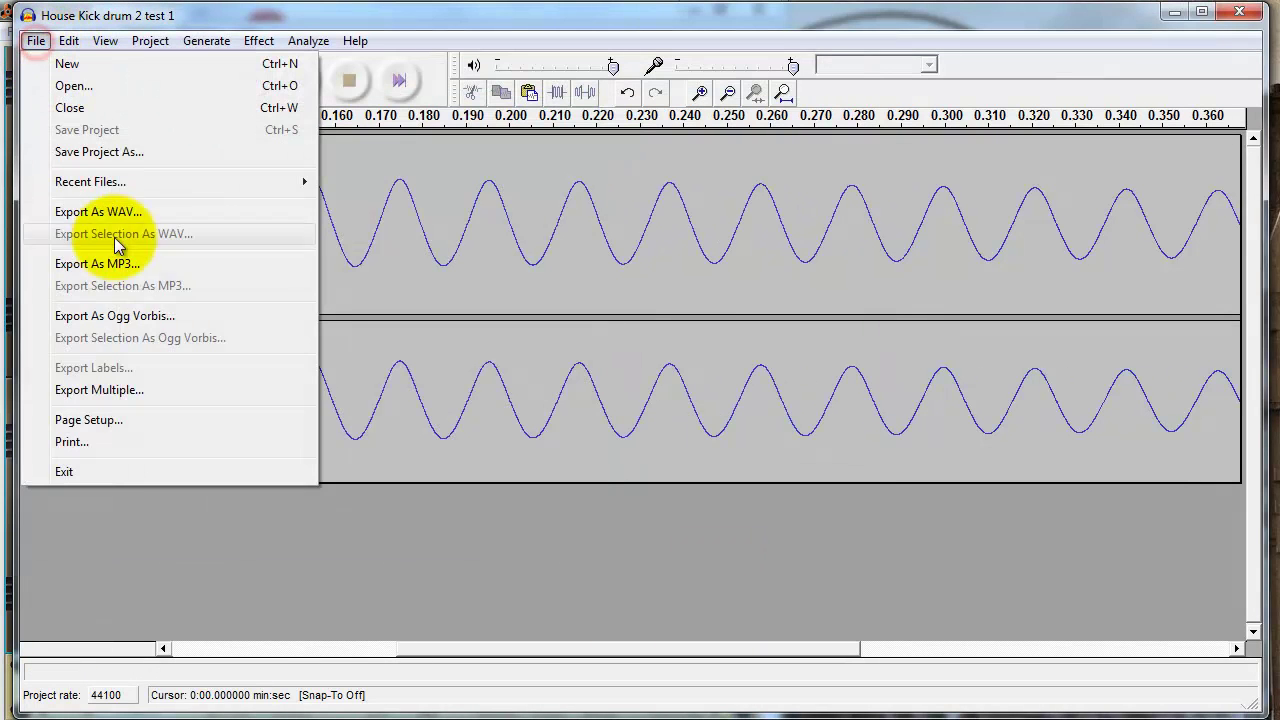
click(98, 212)
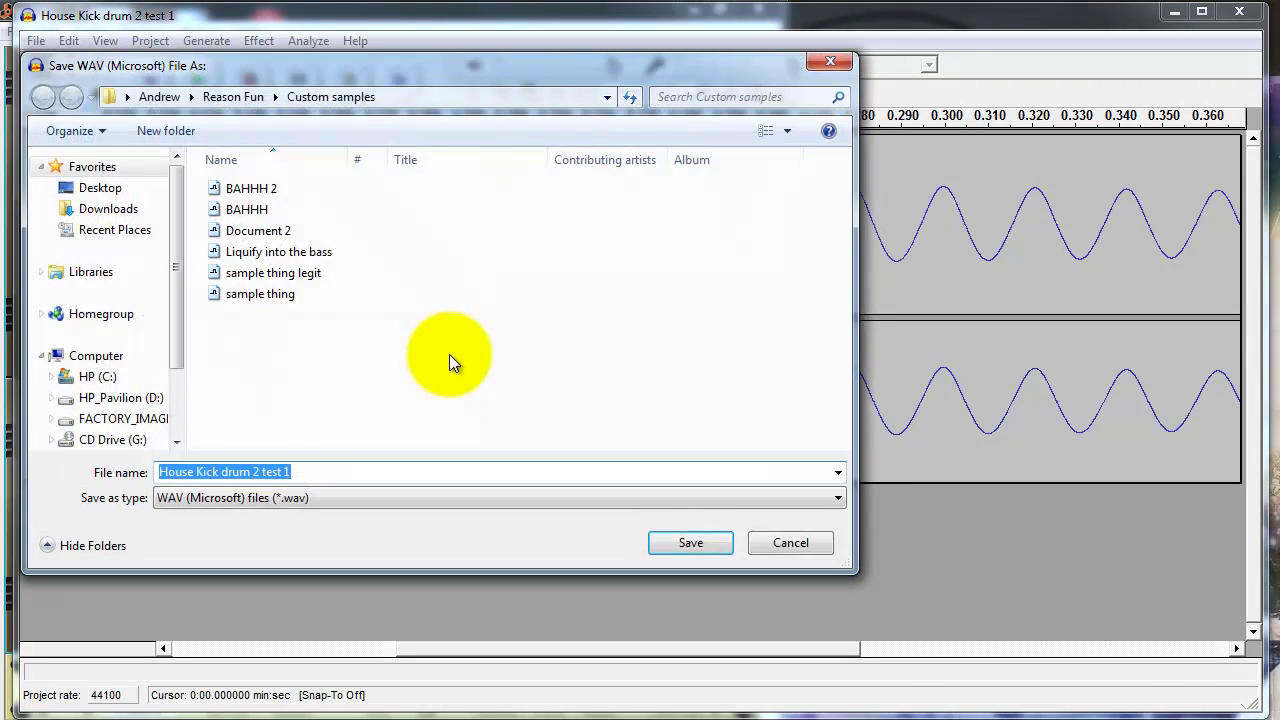
click(252, 104)
drag(843, 212, 843, 400)
double_click(229, 371)
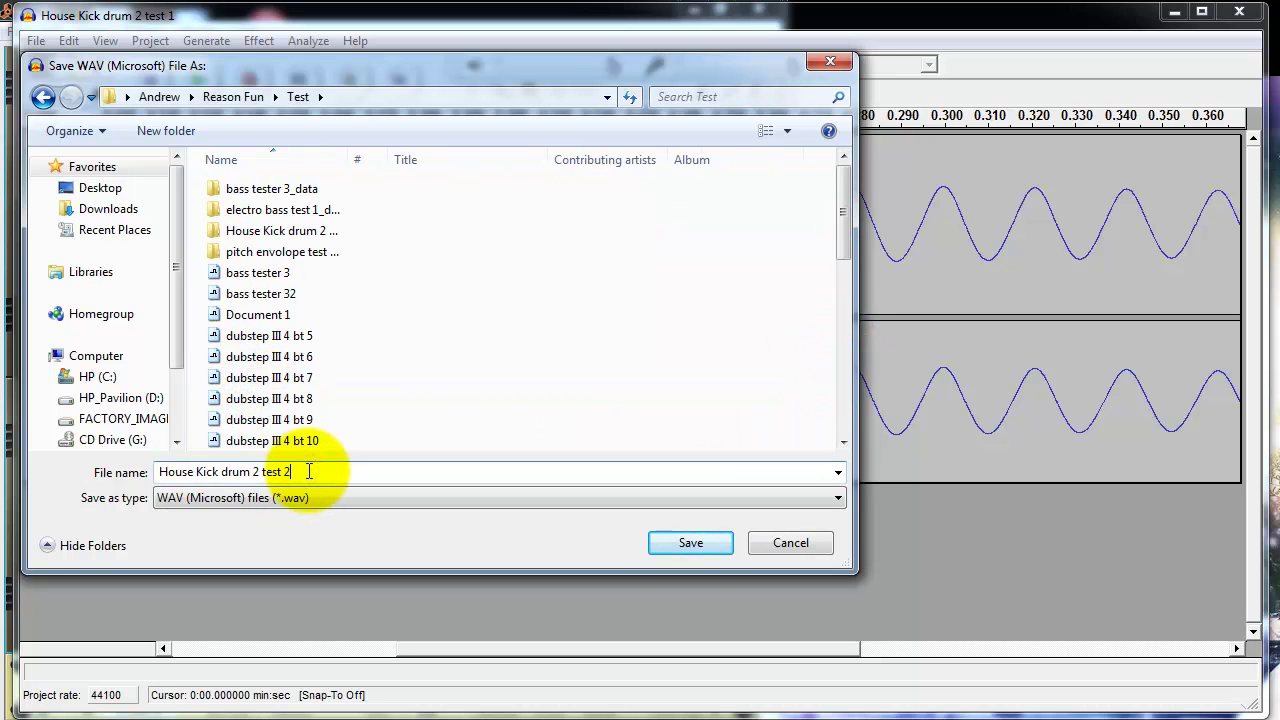
key(Return)
Step: Create a new empty project and place its window over the previous one
click(33, 40)
click(55, 59)
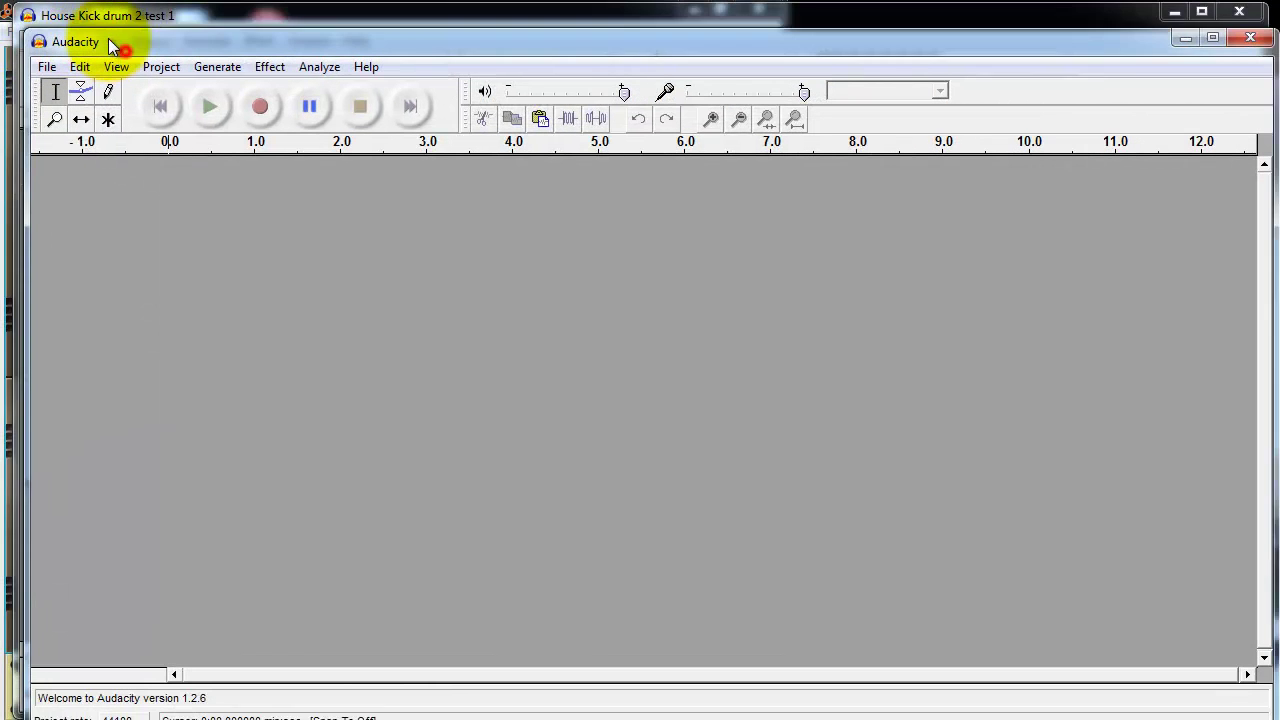
drag(109, 41, 101, 27)
click(148, 48)
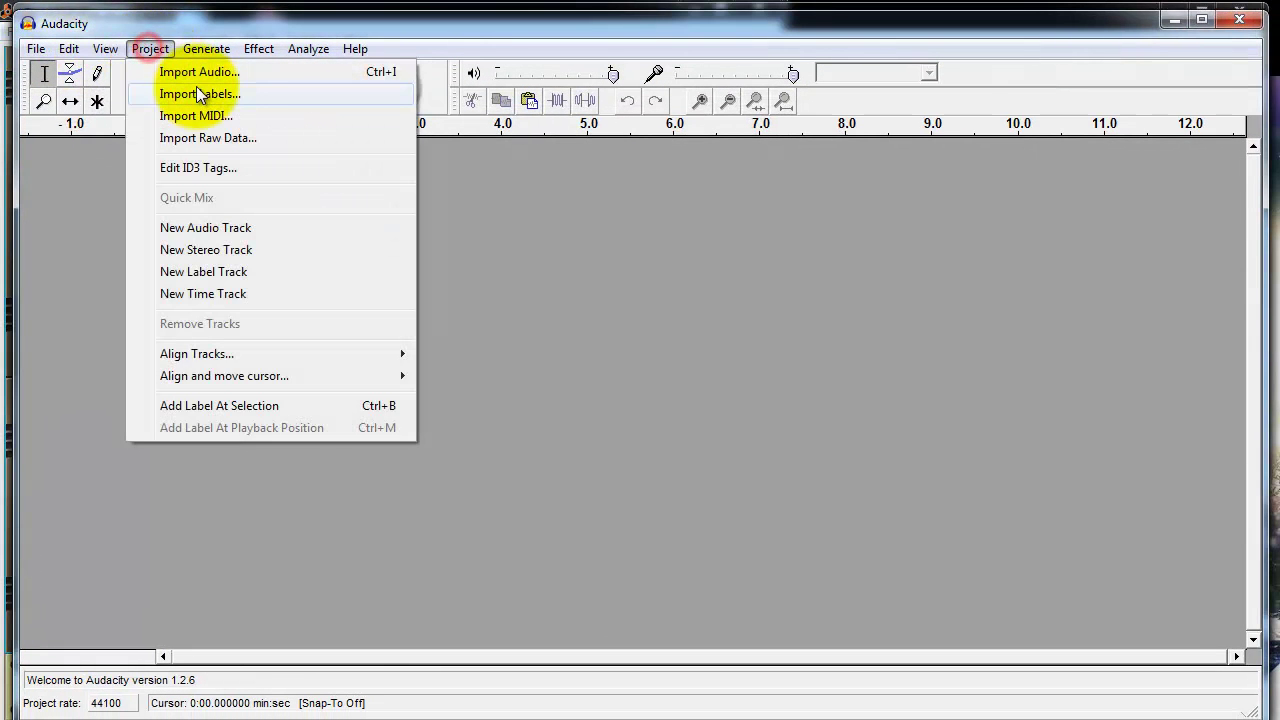
click(196, 90)
click(829, 71)
Step: Import the audio file House Kick drum 2 test 2 from the Test folder into the new project
click(155, 48)
click(157, 70)
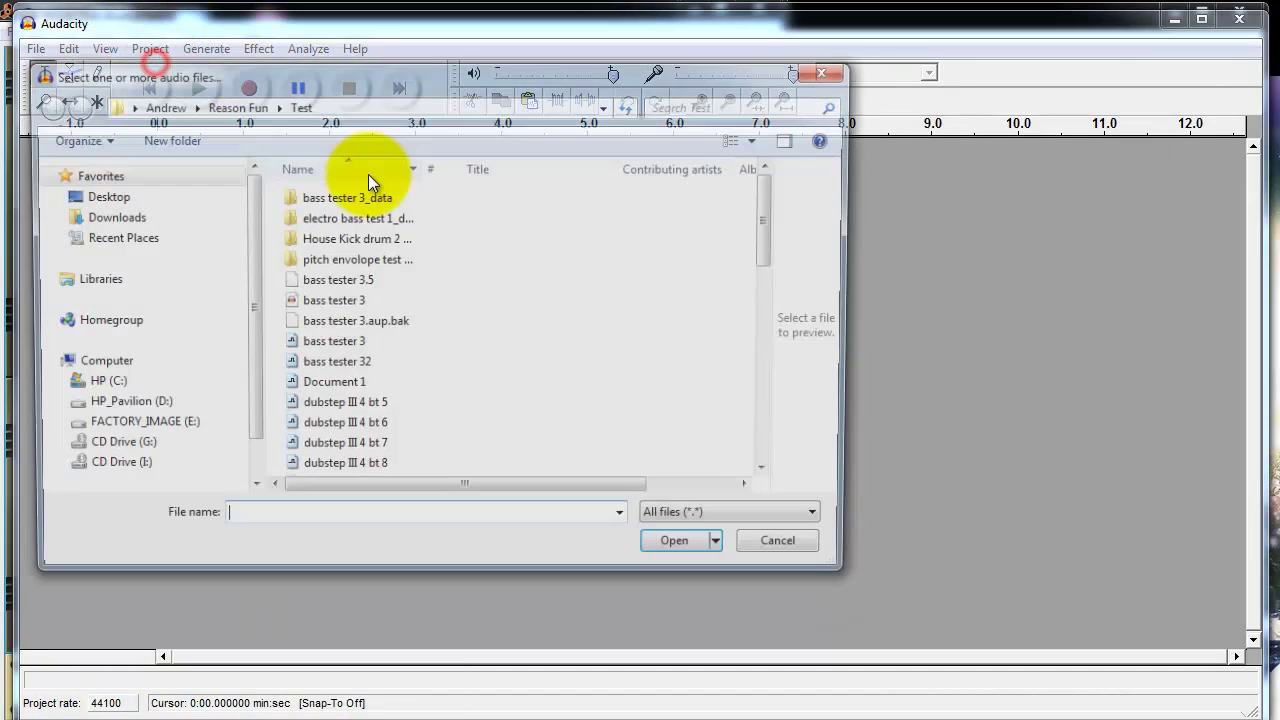
drag(765, 258, 752, 413)
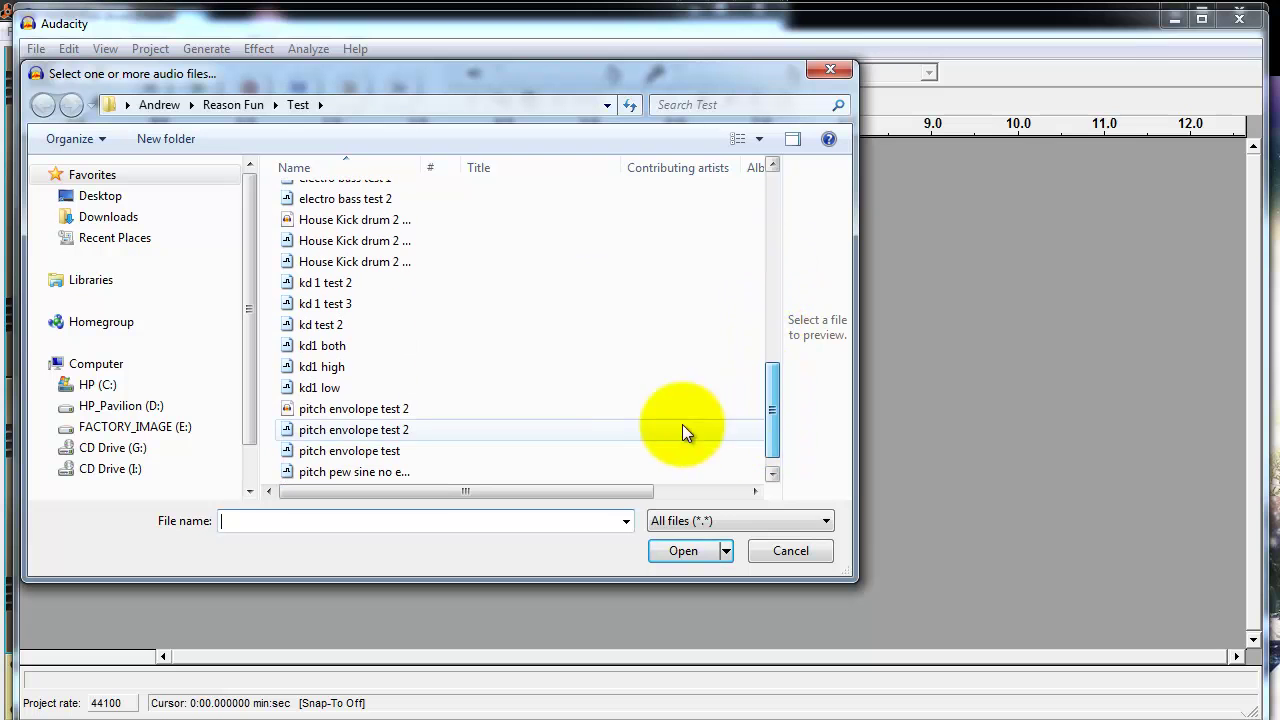
click(437, 261)
scroll(437, 257, up, 2)
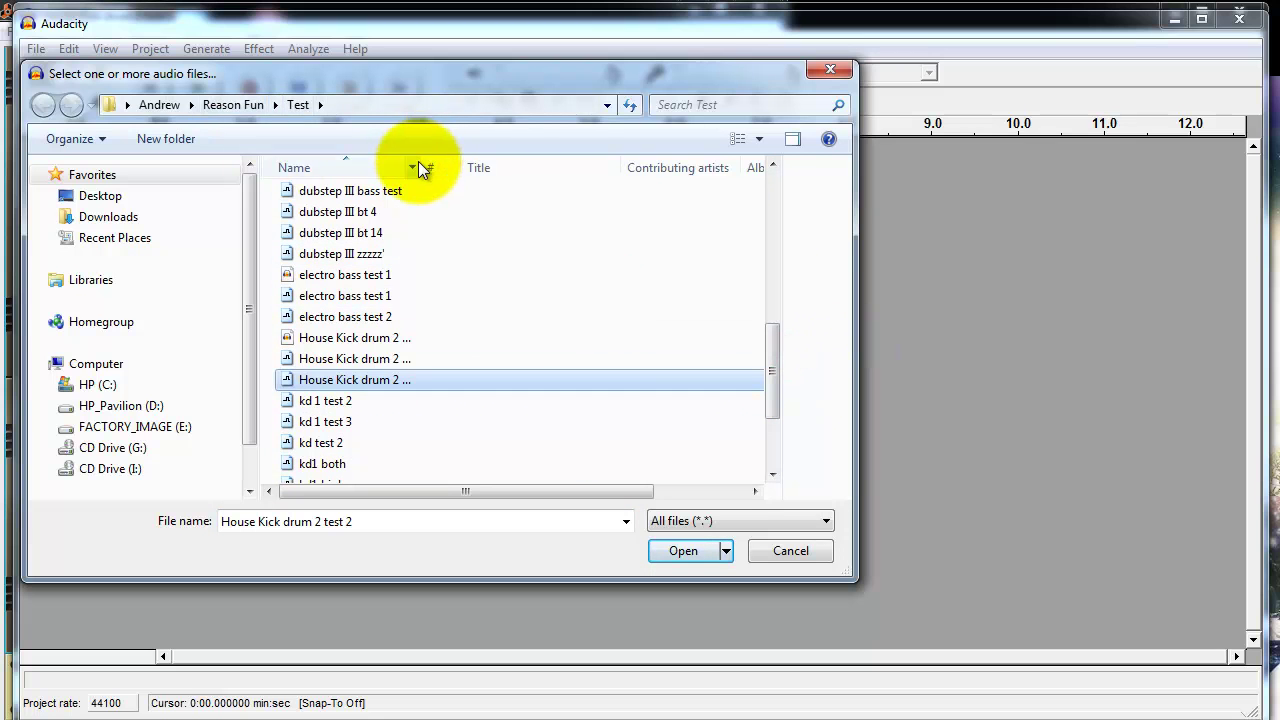
drag(423, 163, 566, 209)
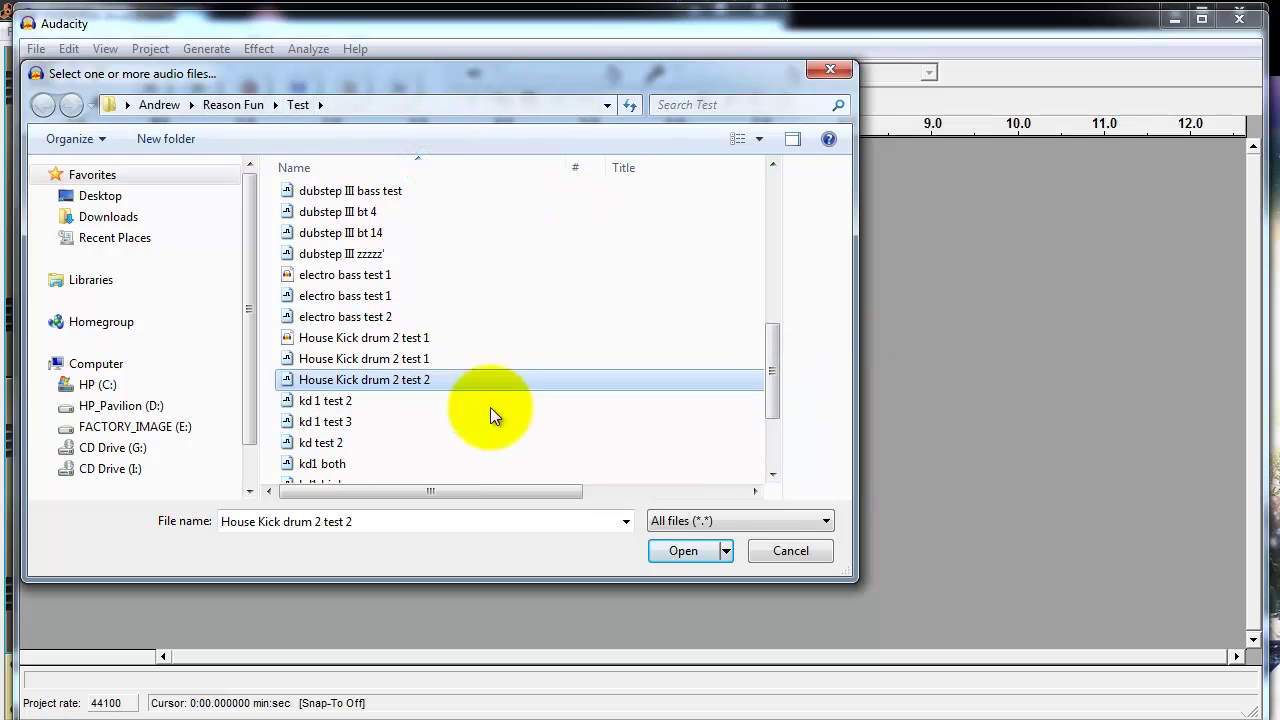
click(677, 552)
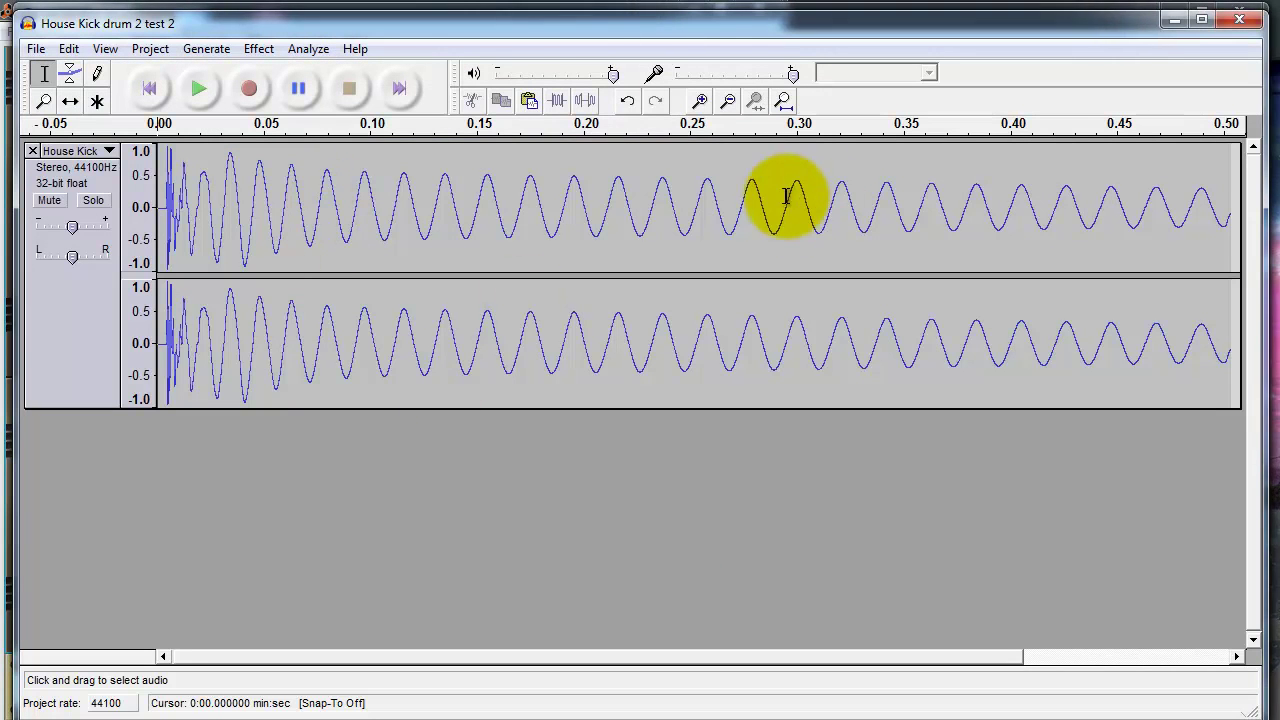